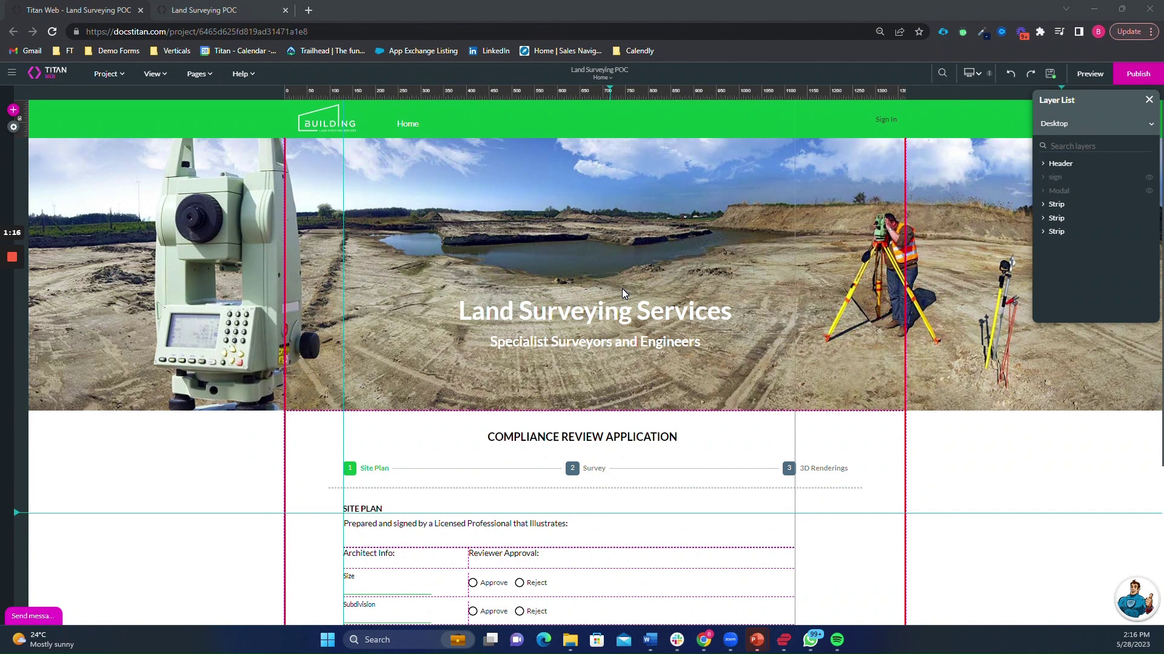
- Scroll the form and use the Stepper to view its Site Plan, Survey and 3D Renderings steps
scroll(622, 289, down, 3)
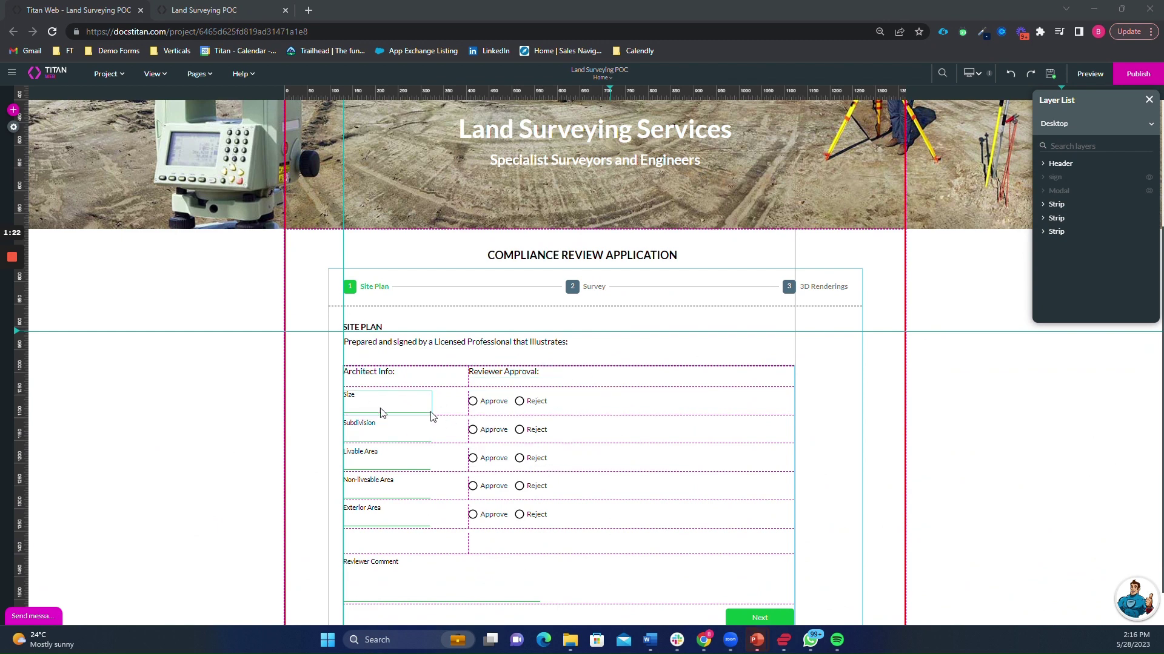
scroll(645, 394, down, 1)
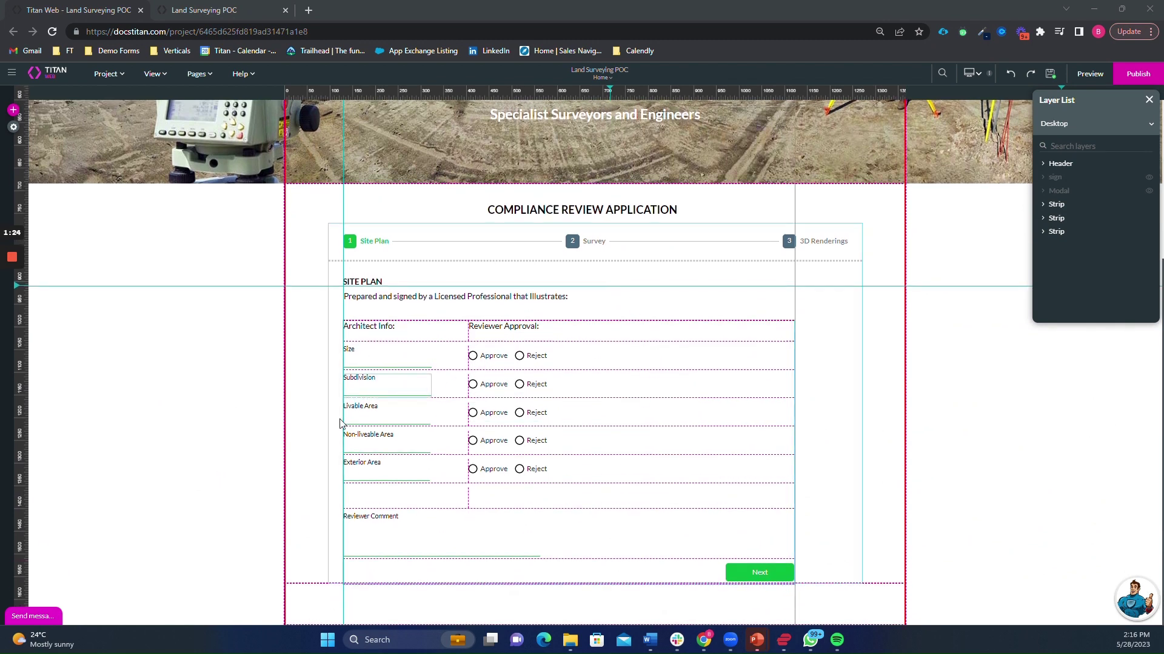
click(587, 246)
click(587, 246)
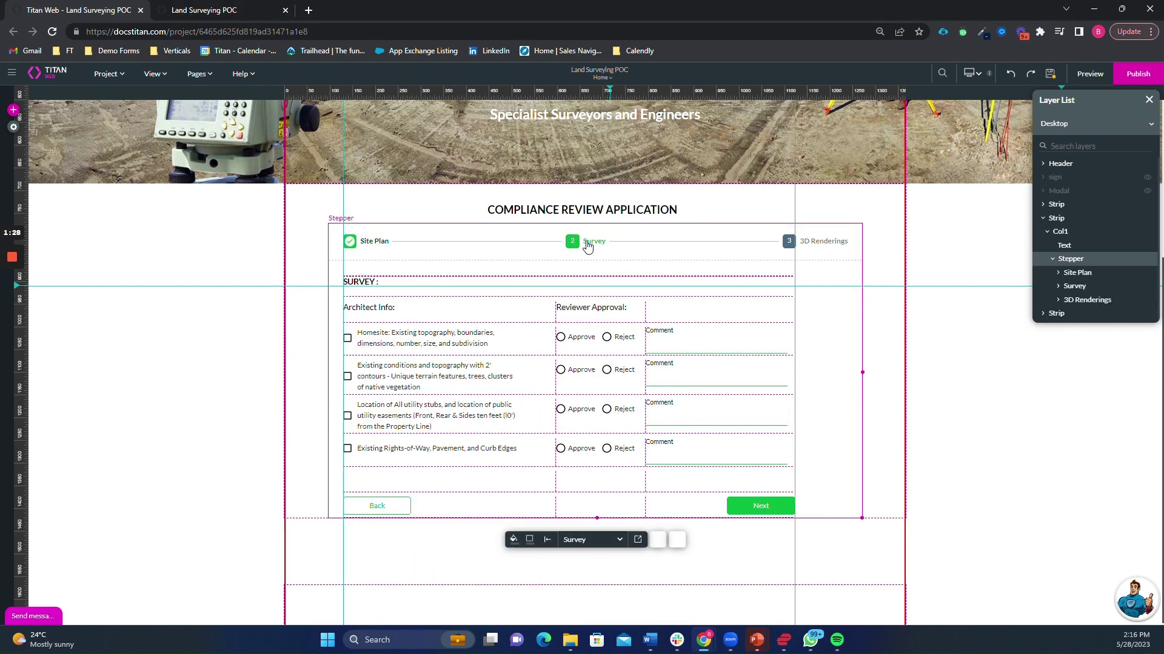
scroll(813, 259, up, 1)
click(793, 311)
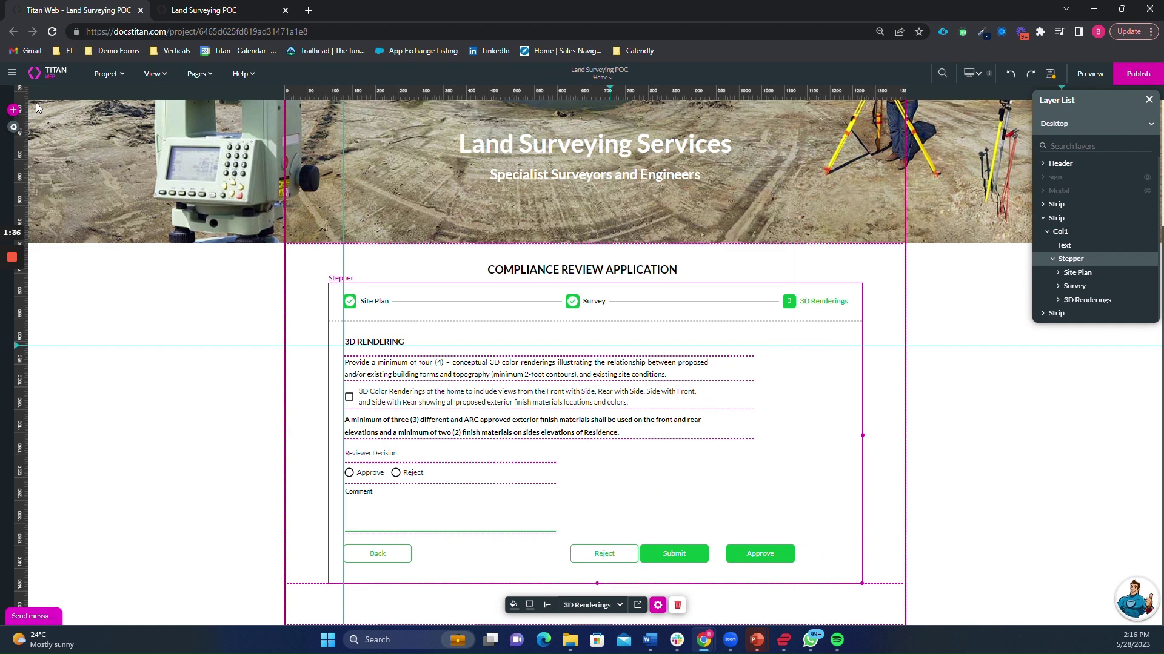
- Browse the Add panel's shape and input elements, then bring up the published site's log-in page
click(13, 111)
click(20, 176)
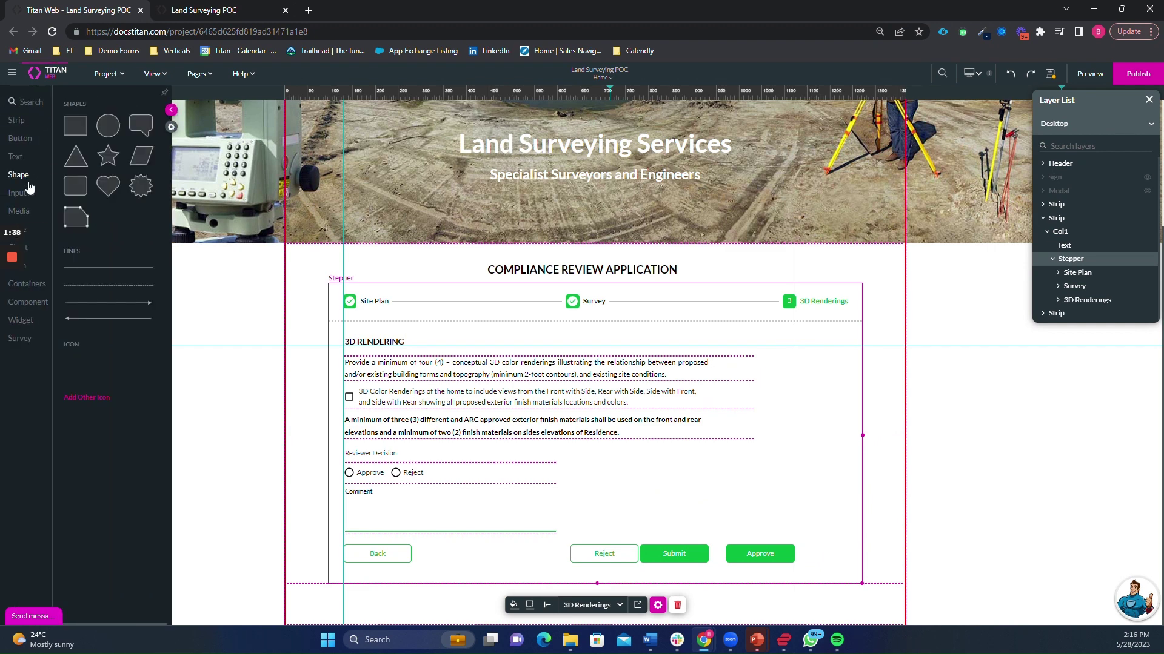
click(28, 199)
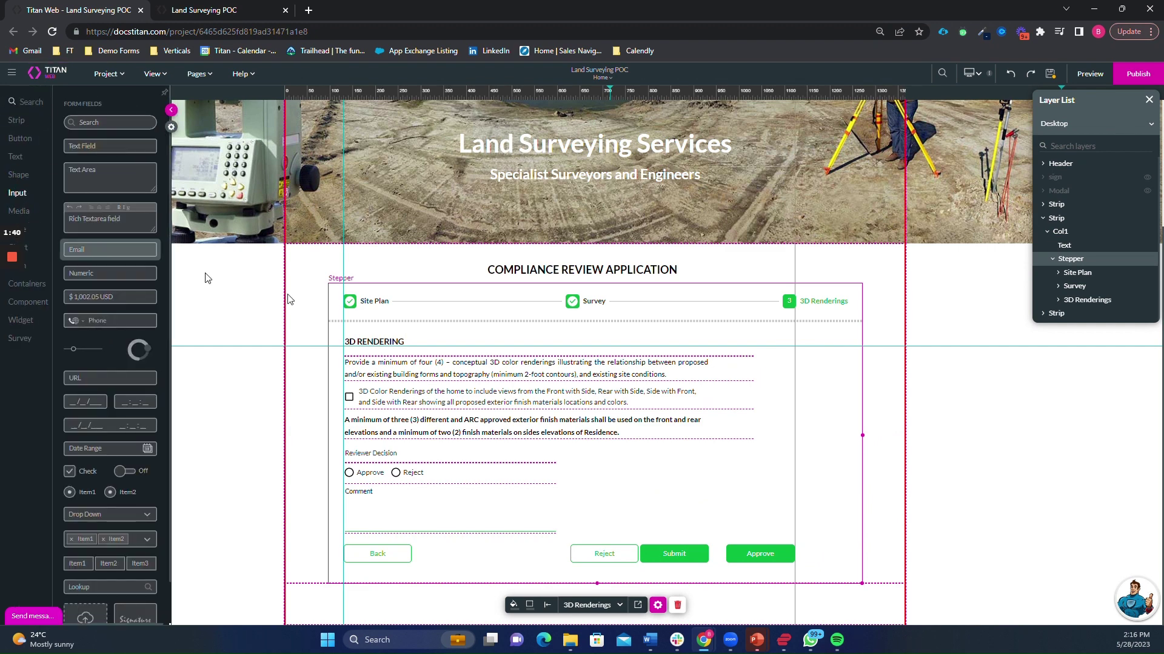
click(266, 8)
click(585, 372)
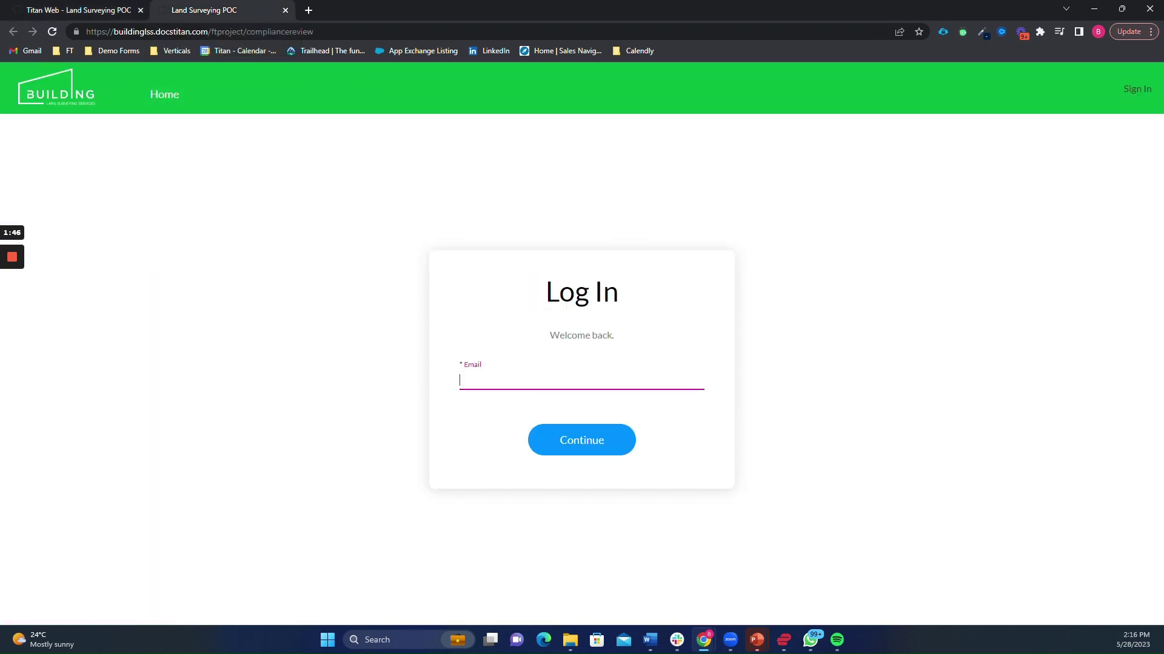
- Log in to the live site with the customer's e-mail address
key(Return)
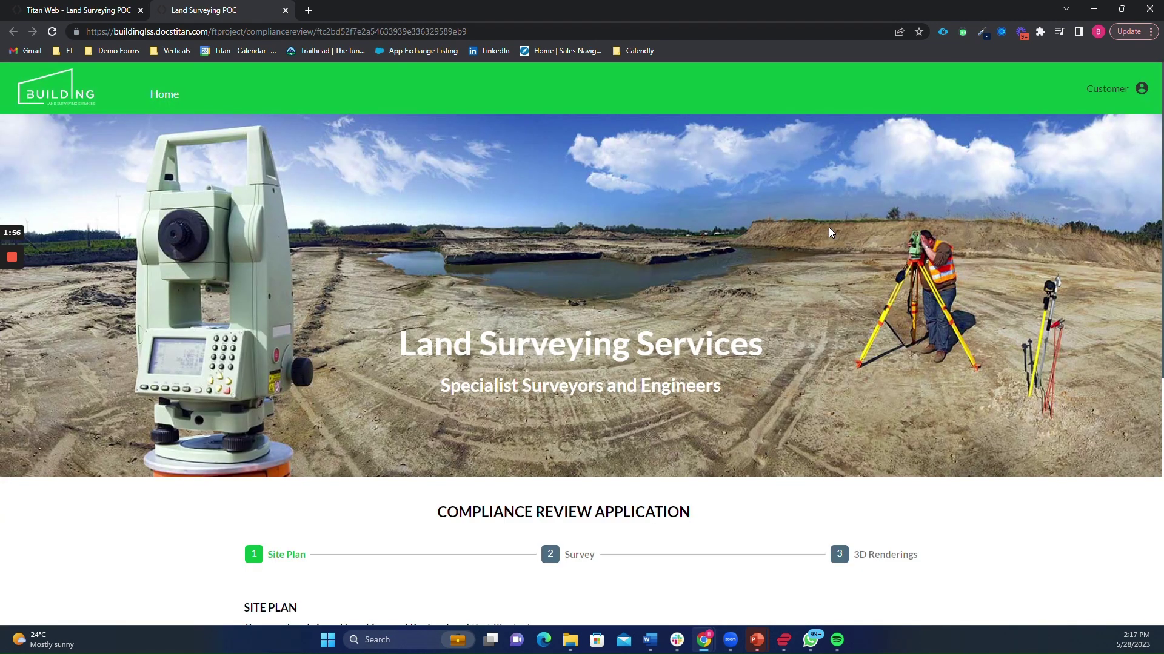
- Enter Site Plan figures: Size 55, Subdivision 12, Livable 656, Non-liveable 12, Exterior 122
scroll(828, 227, down, 2)
scroll(824, 231, down, 5)
click(335, 270)
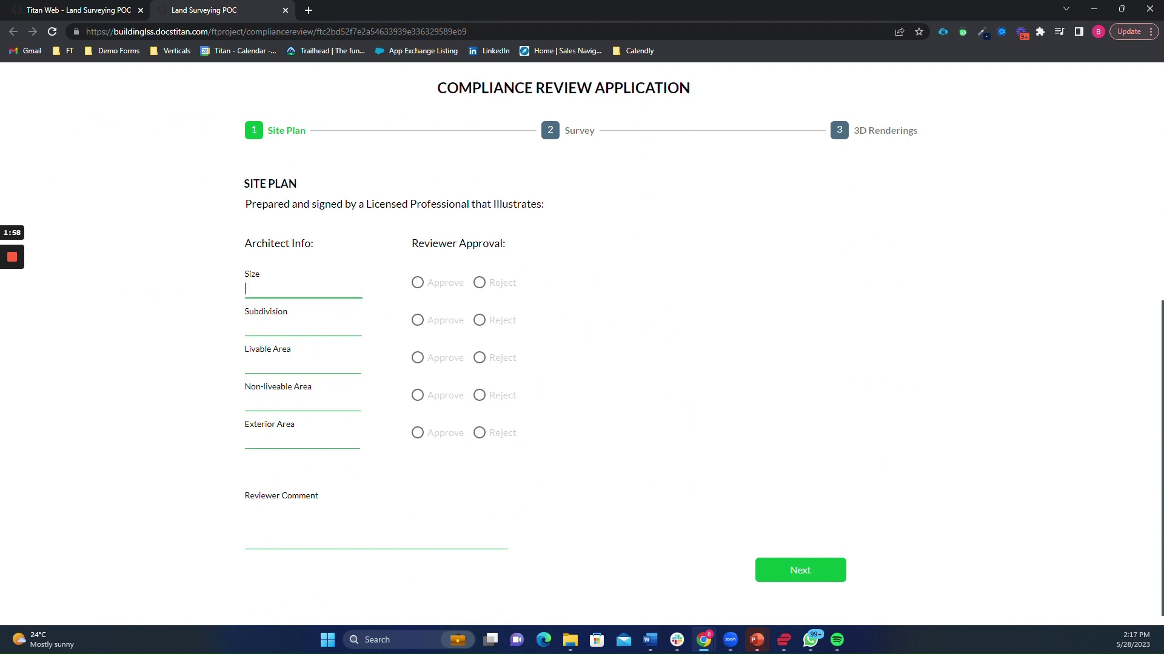
text(55)
key(Tab)
text(12)
key(Tab)
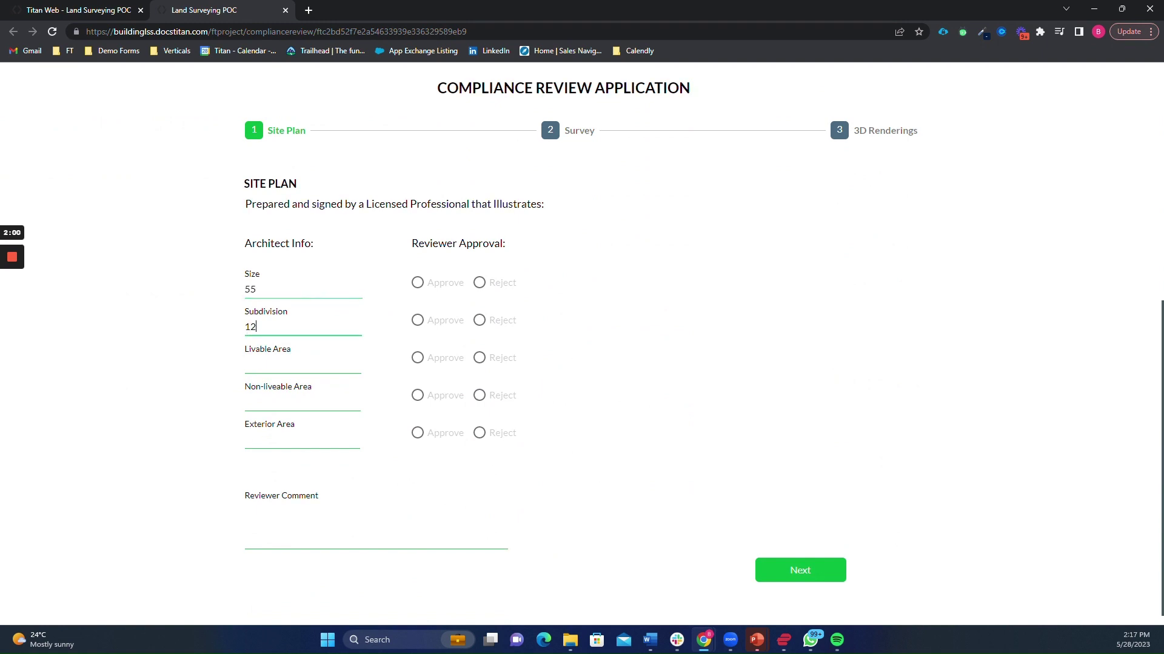
text(656)
key(Tab)
text(12)
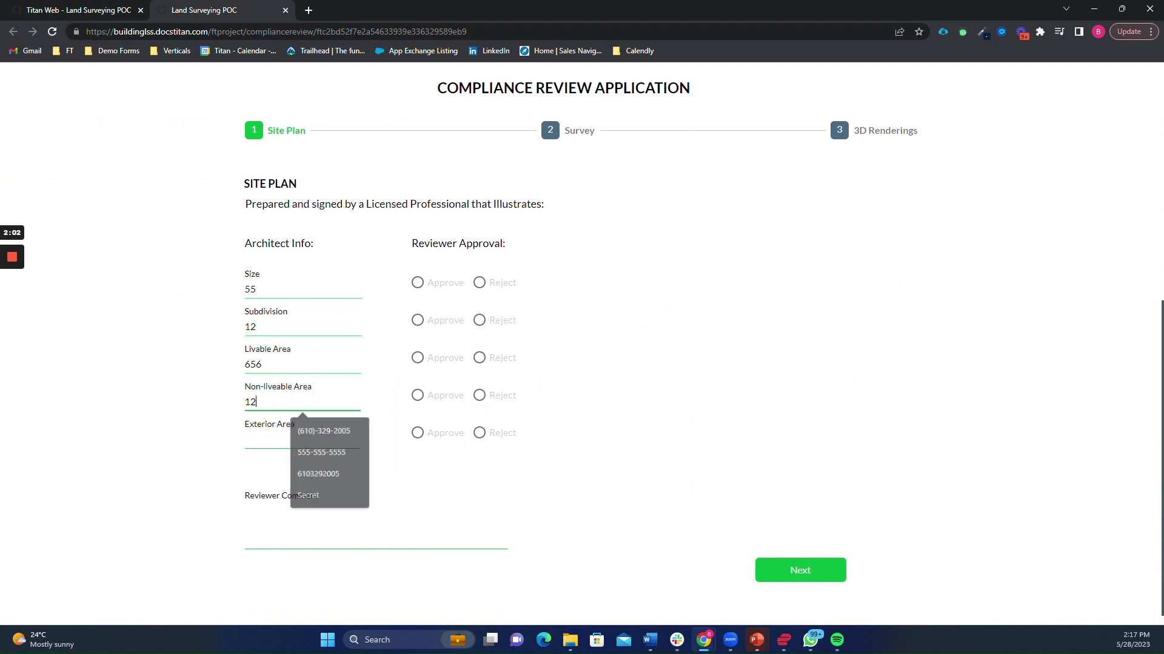
key(Tab)
text(122)
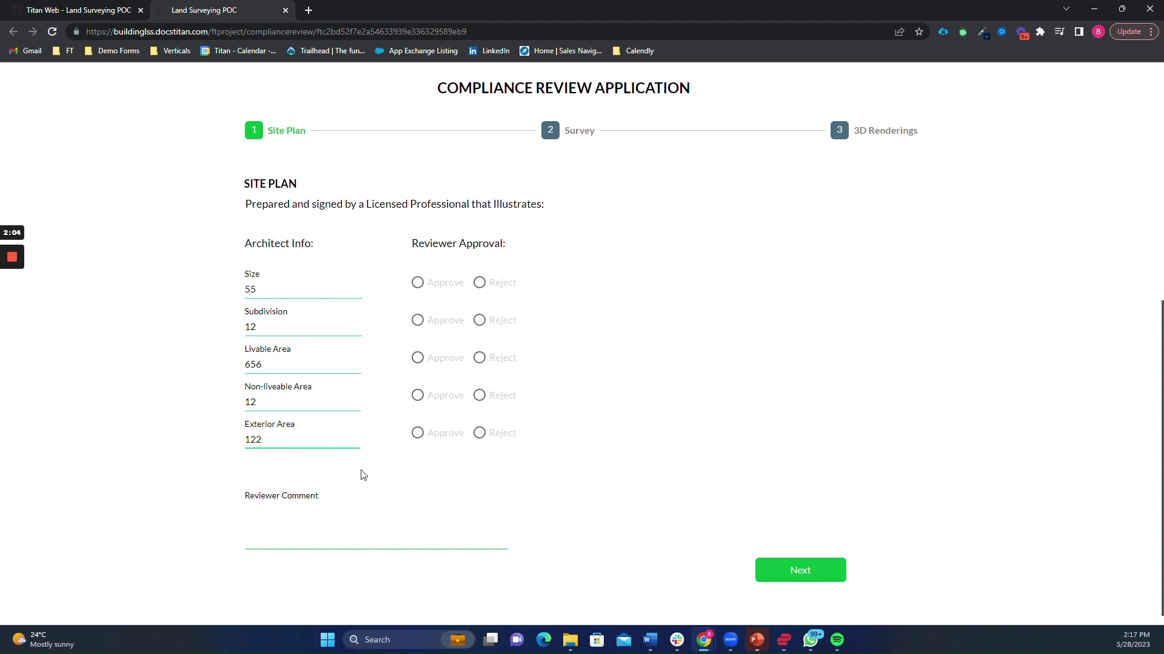
key(Tab)
- Tick all four Survey items and the 3D Color Renderings item, then submit the application
click(822, 580)
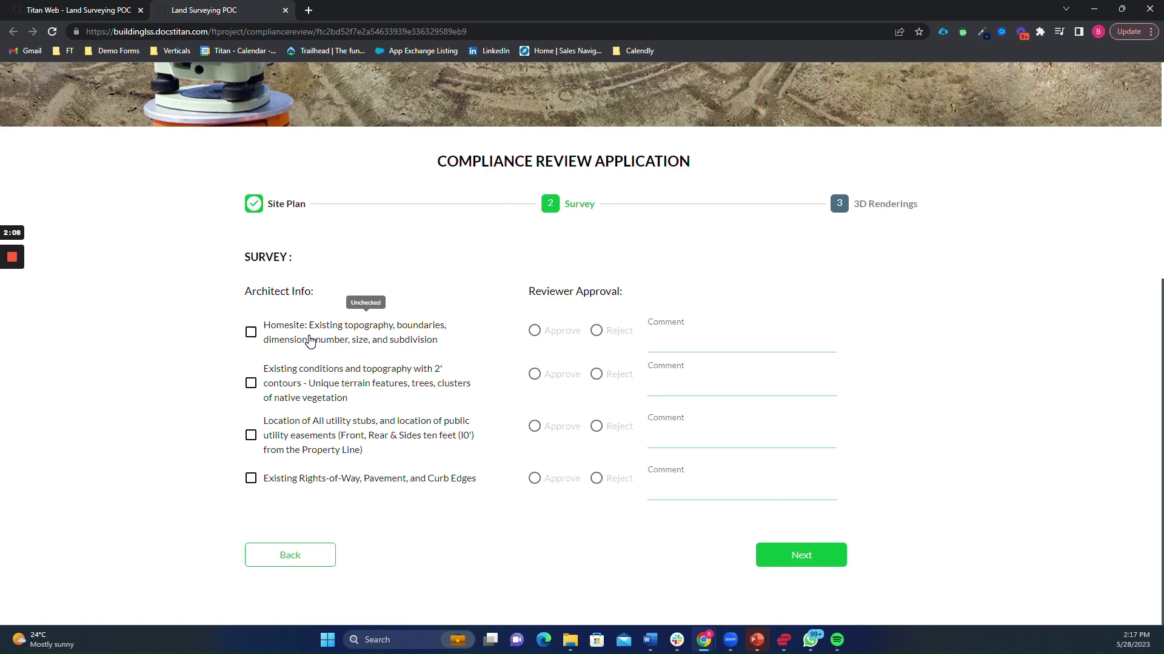
click(310, 341)
click(311, 383)
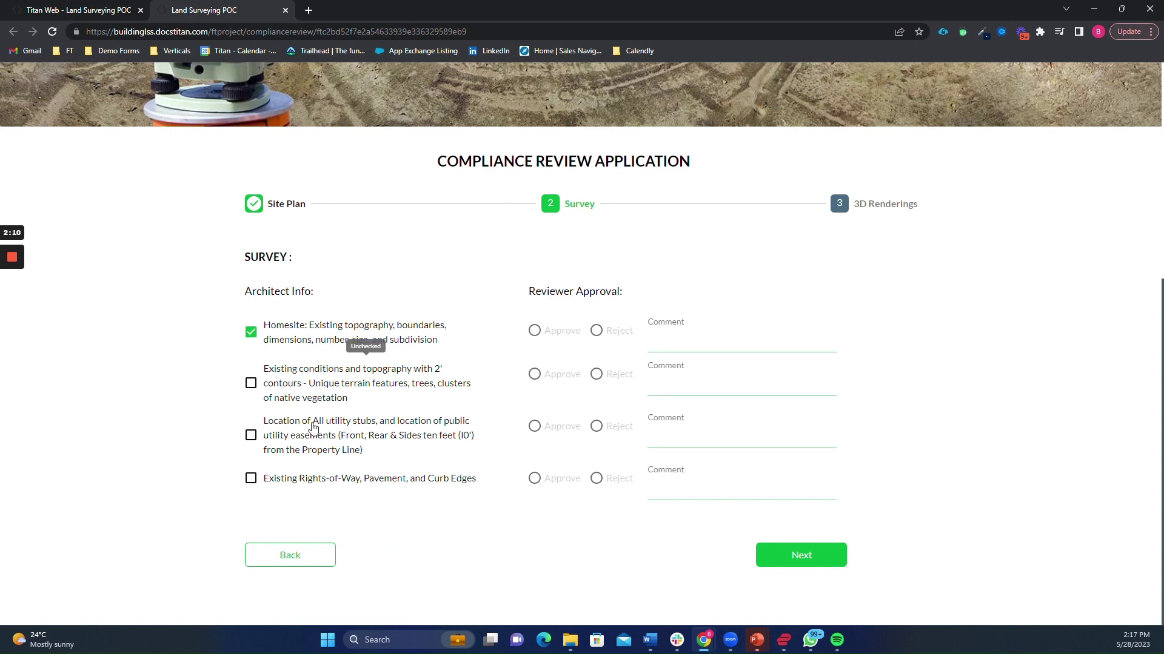
click(312, 435)
click(314, 482)
click(825, 563)
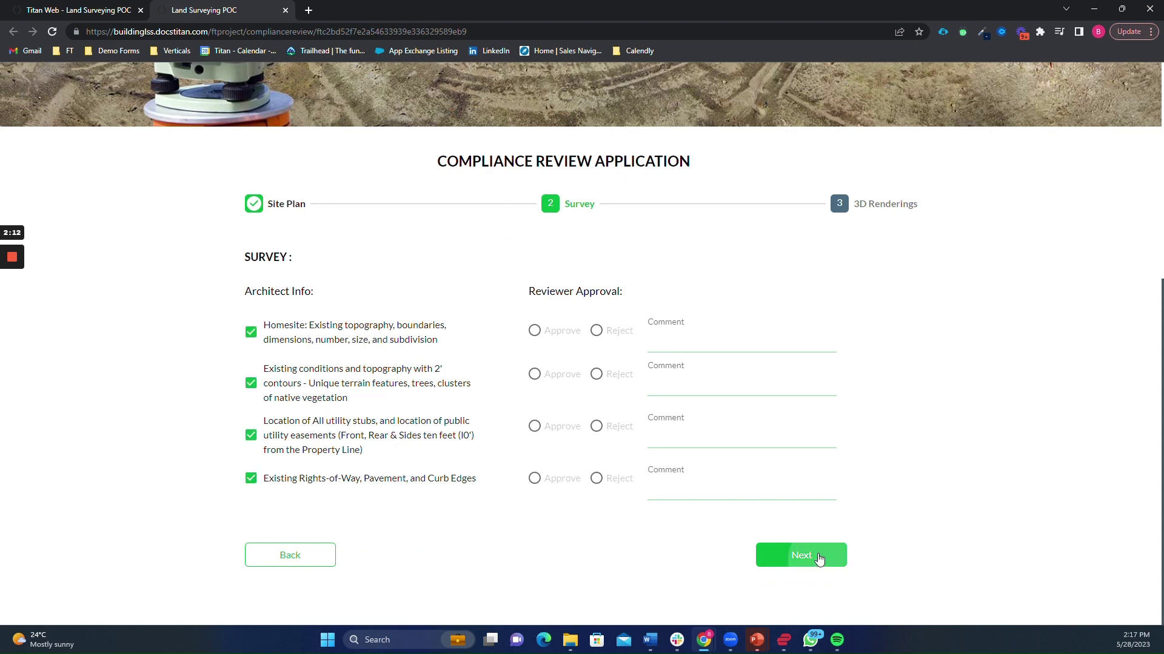
click(253, 388)
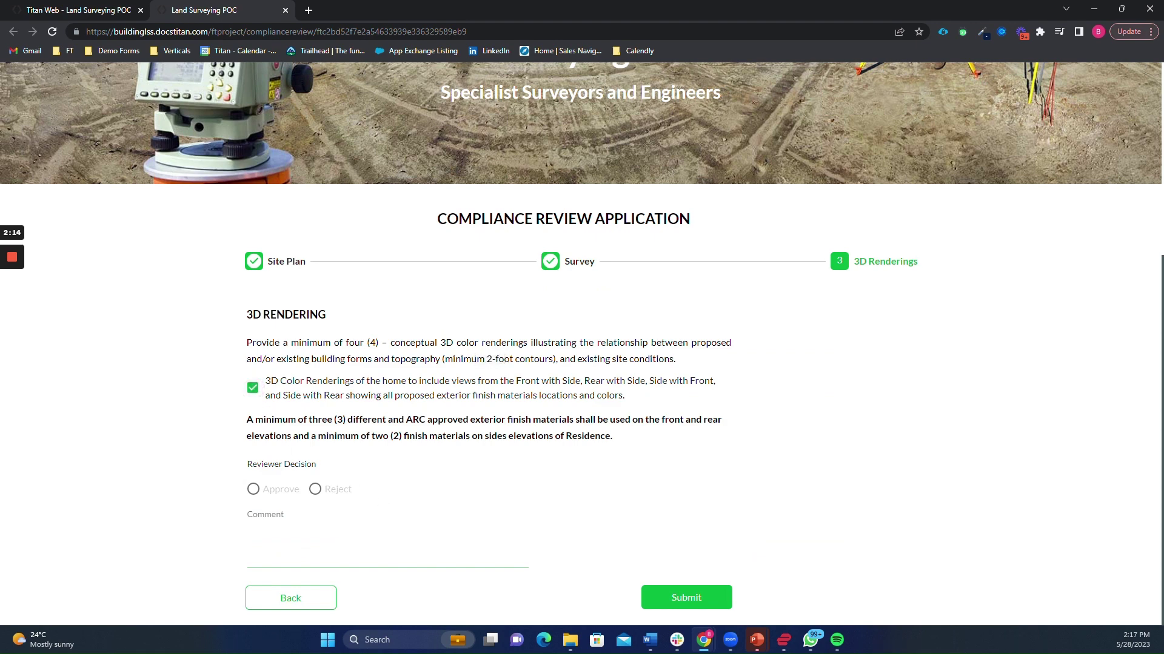
click(670, 595)
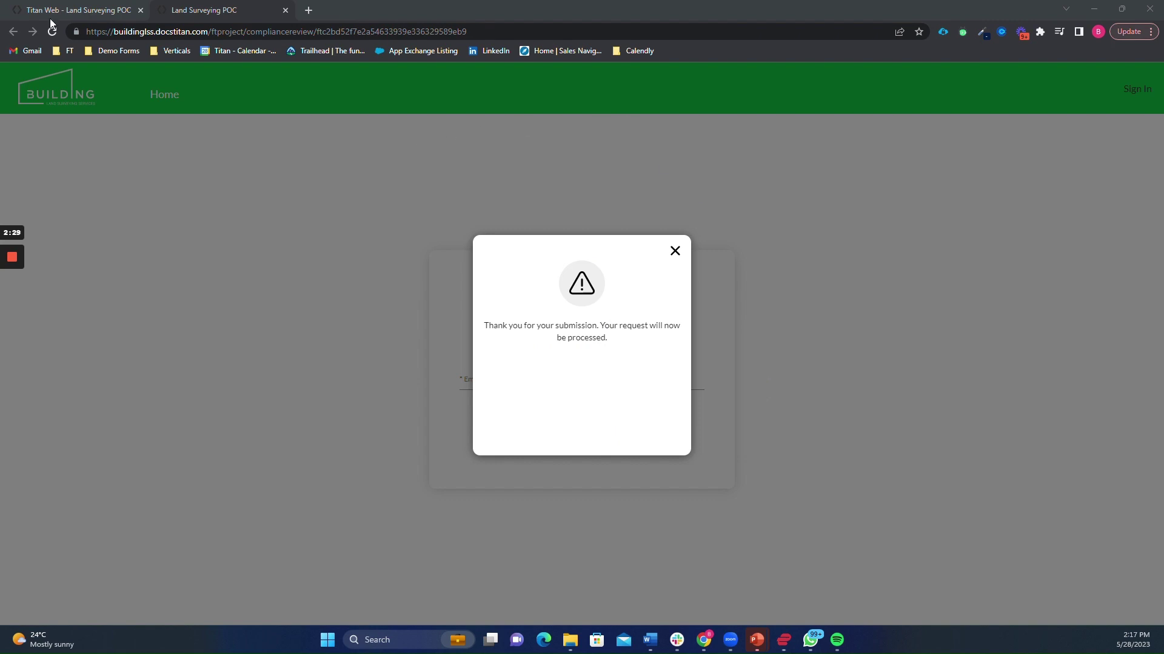
- In a new Gmail tab, open the 'Review submitted application by customer' email and follow its review link
click(308, 10)
click(25, 53)
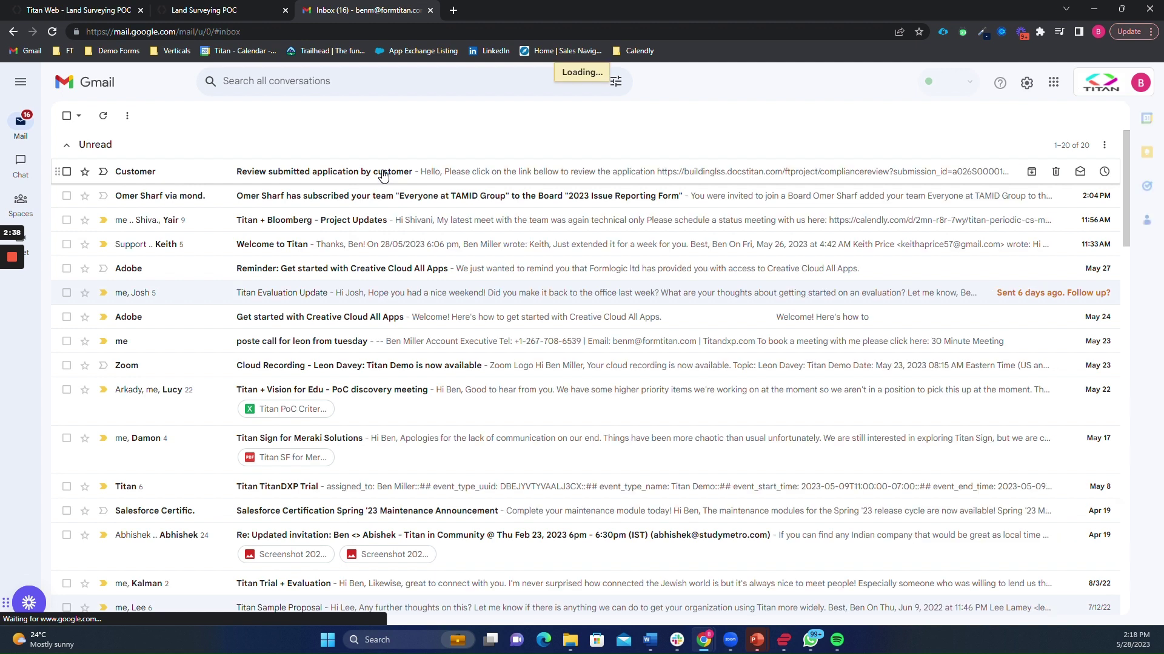
click(382, 174)
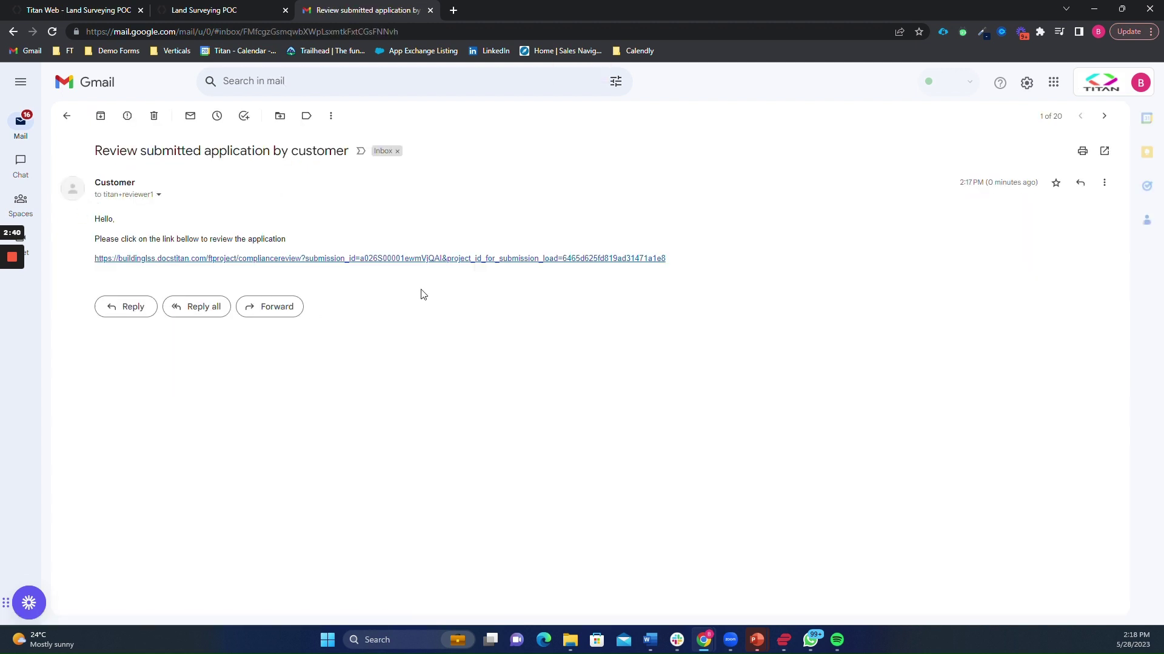
click(438, 261)
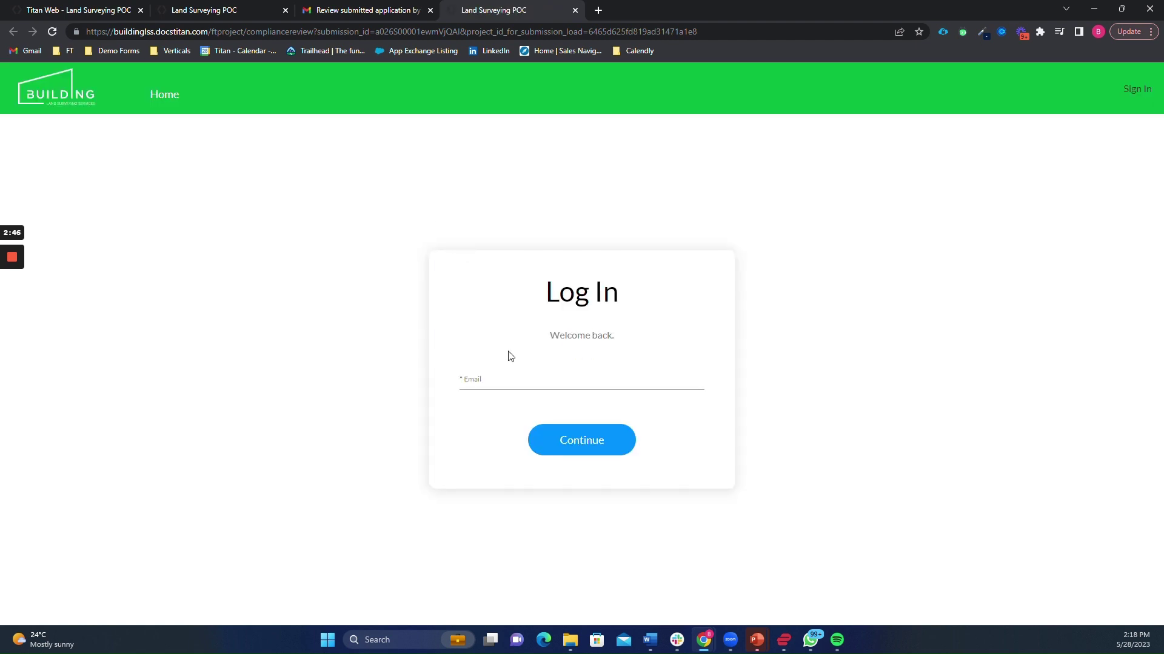
- Log in with the first reviewer's e-mail address
click(509, 381)
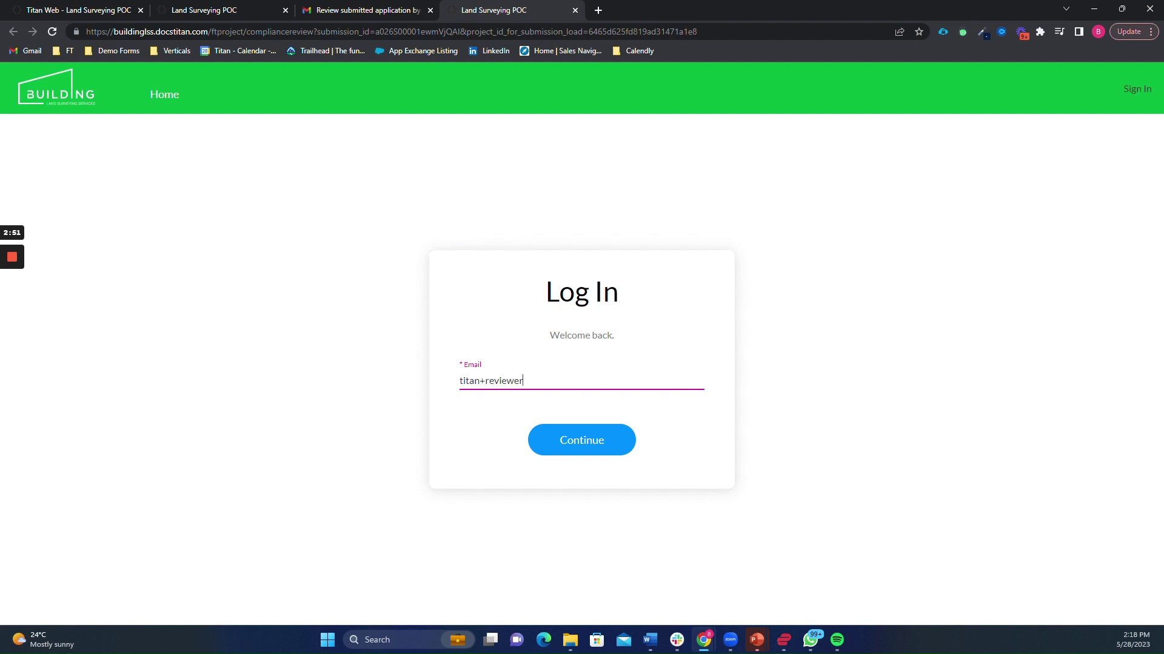
key(Return)
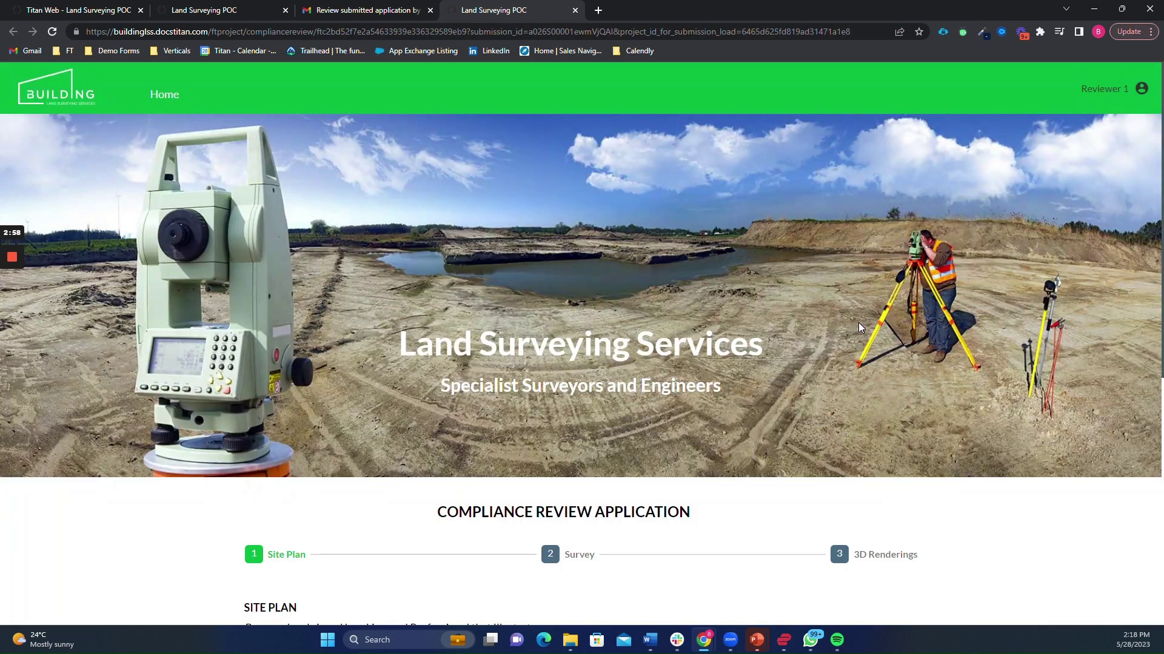
- Approve Size, Subdivision, Livable Area and, after toggling, Exterior Area on the Site Plan
scroll(858, 322, down, 1)
scroll(858, 323, down, 3)
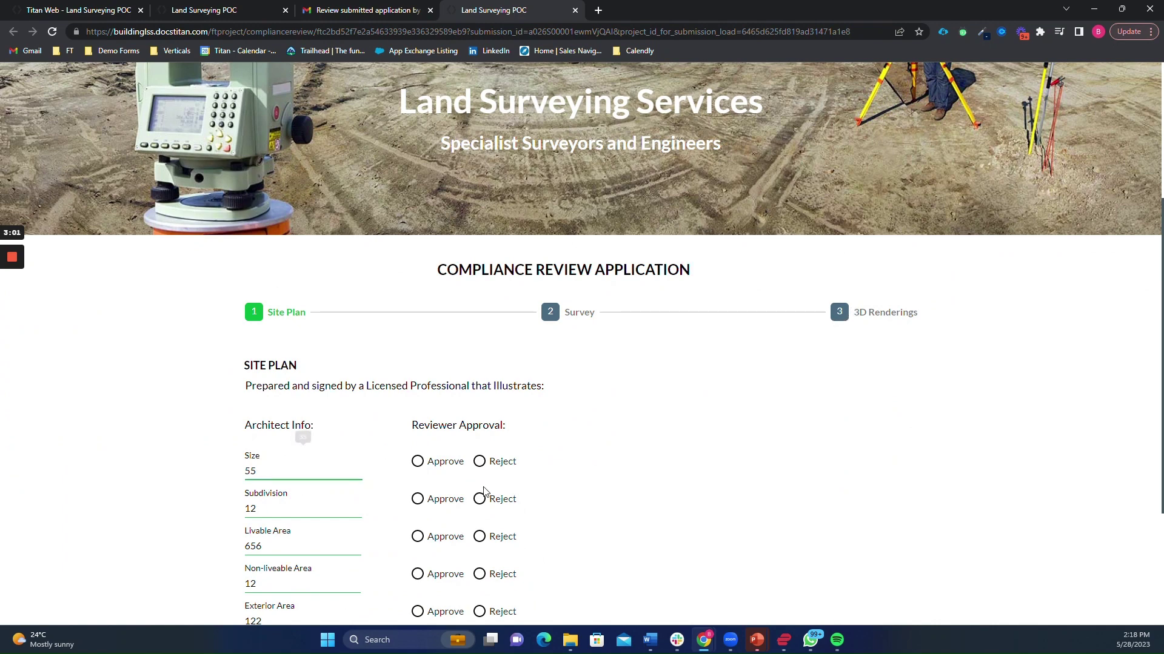
scroll(485, 492, down, 2)
click(444, 347)
click(442, 382)
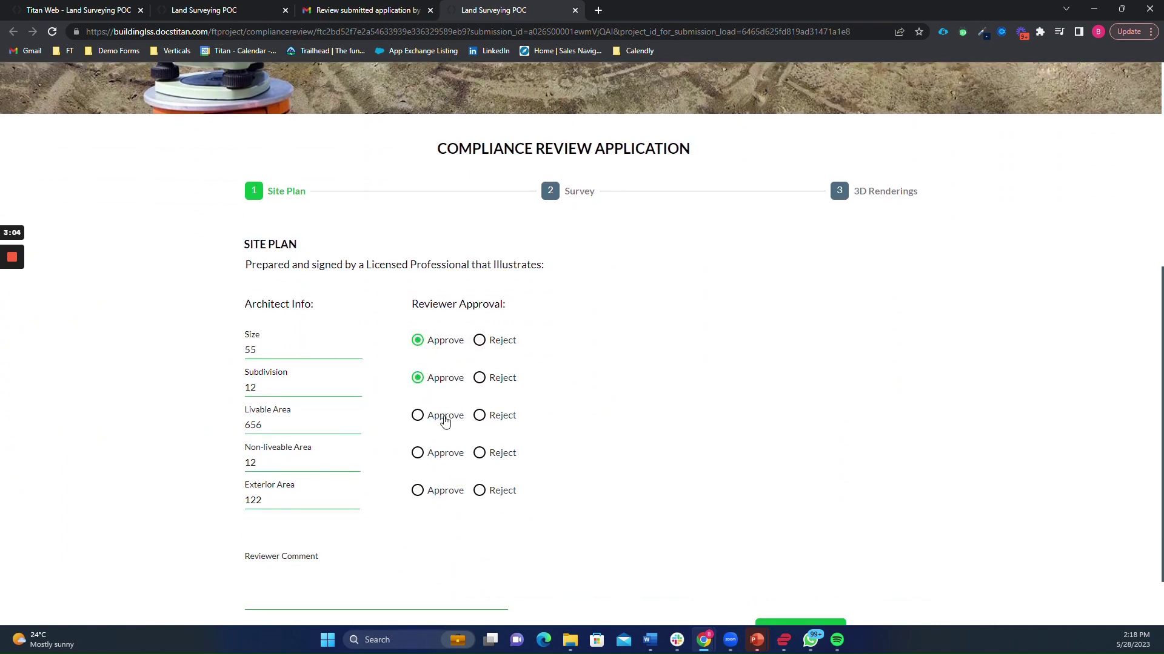
click(444, 416)
click(498, 498)
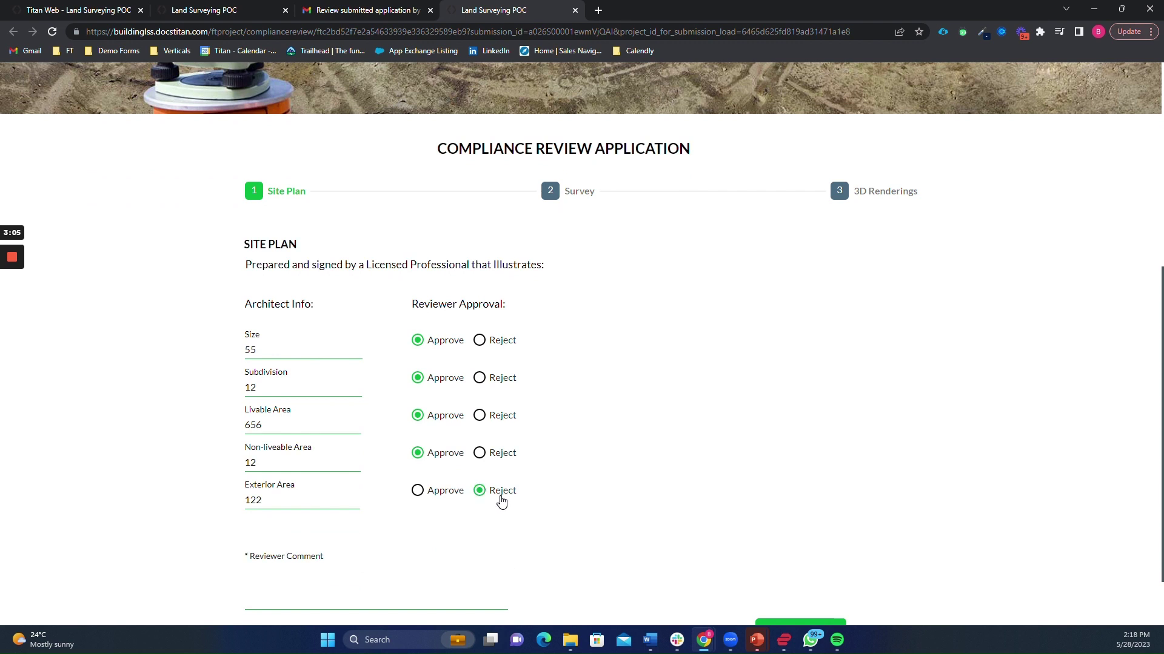
scroll(400, 494, down, 1)
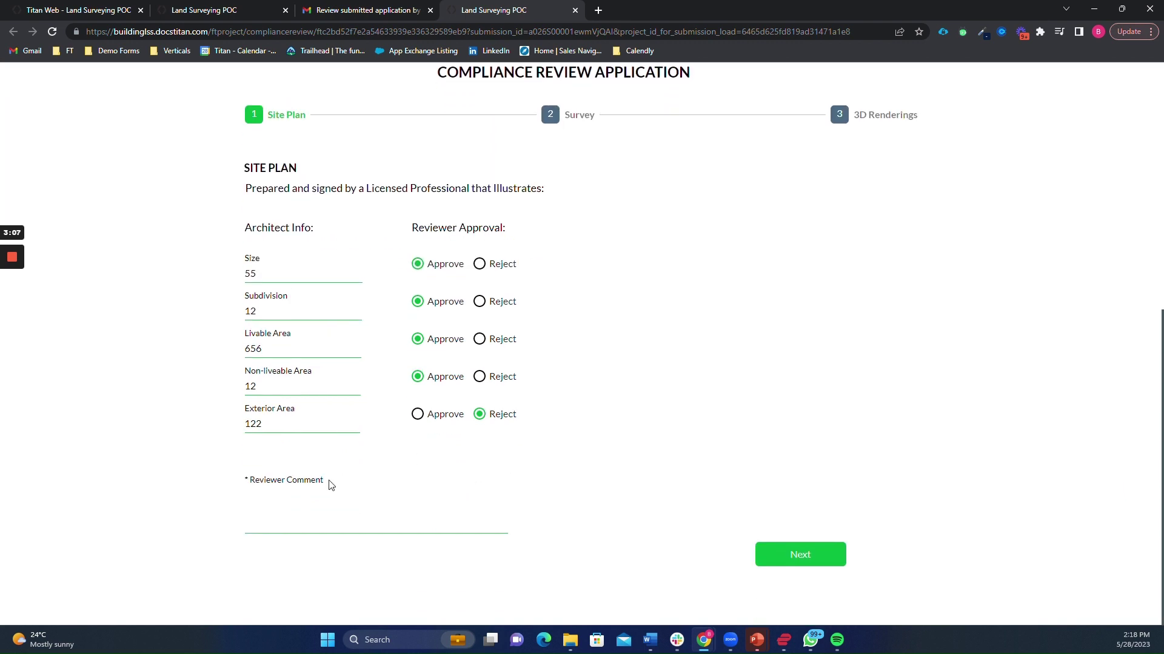
click(418, 416)
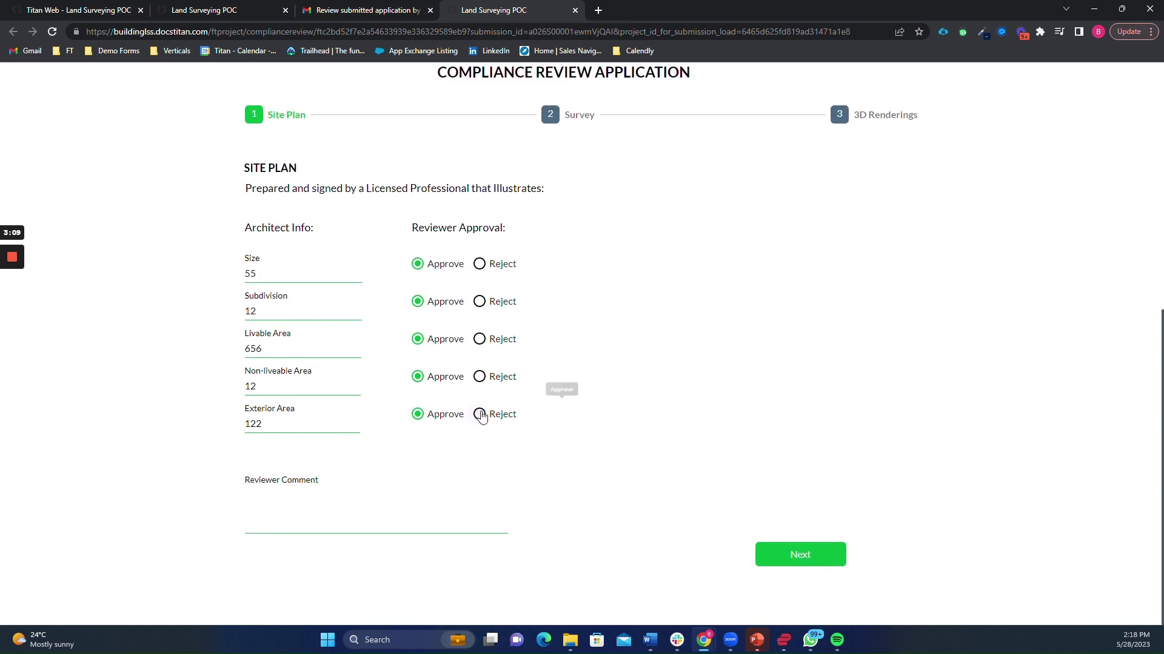
click(480, 414)
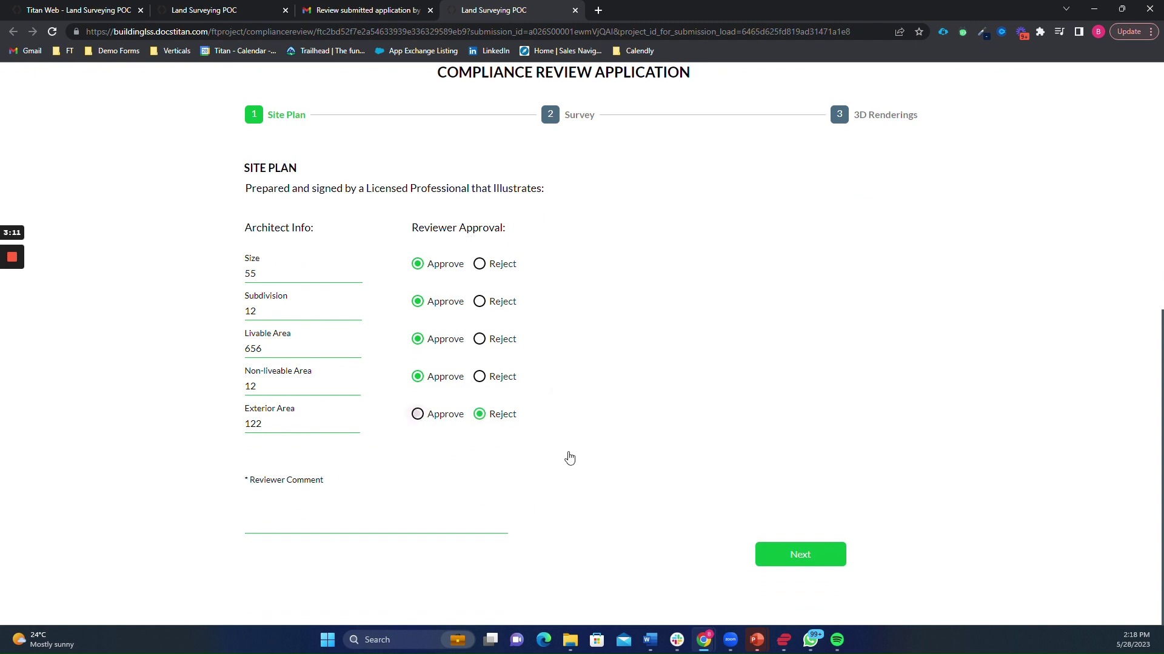
click(417, 414)
- Approve all four Survey items, including Rights-of-Way, and the 3D rendering requirement
click(795, 553)
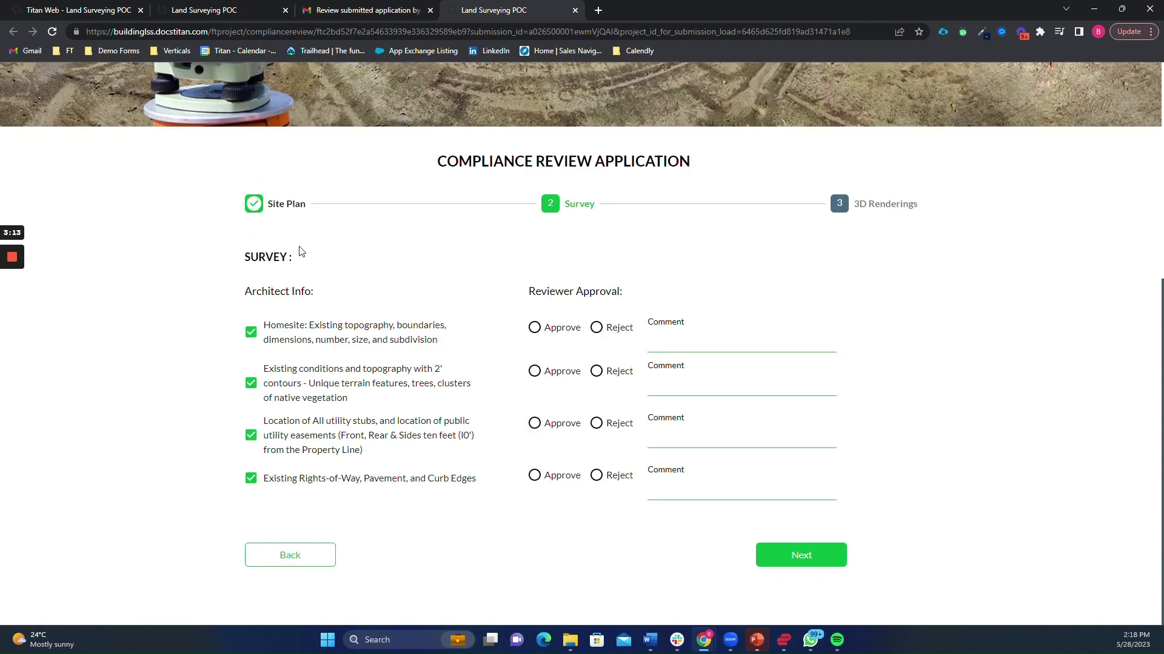
click(573, 335)
click(562, 381)
click(556, 424)
click(552, 480)
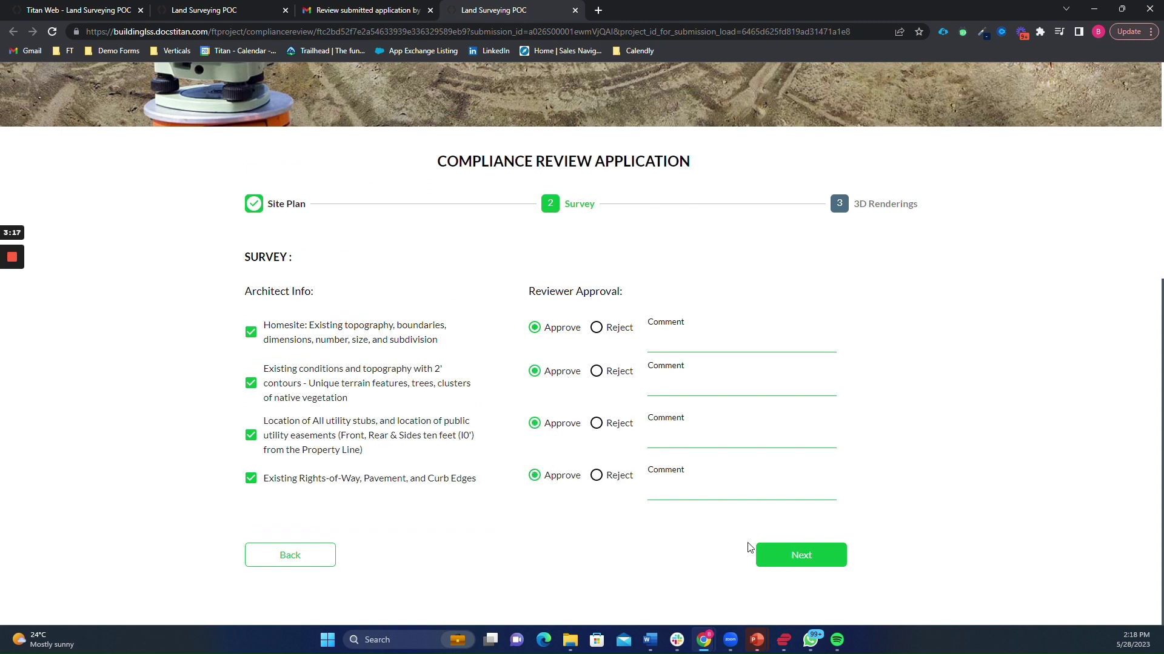
click(612, 482)
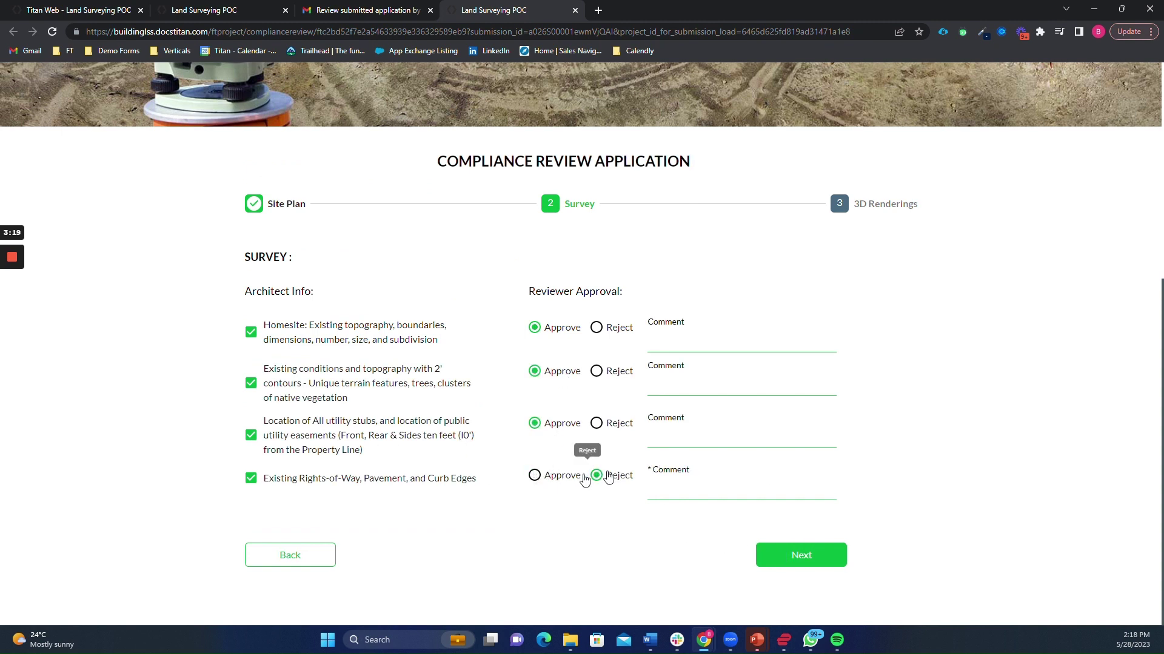
click(533, 475)
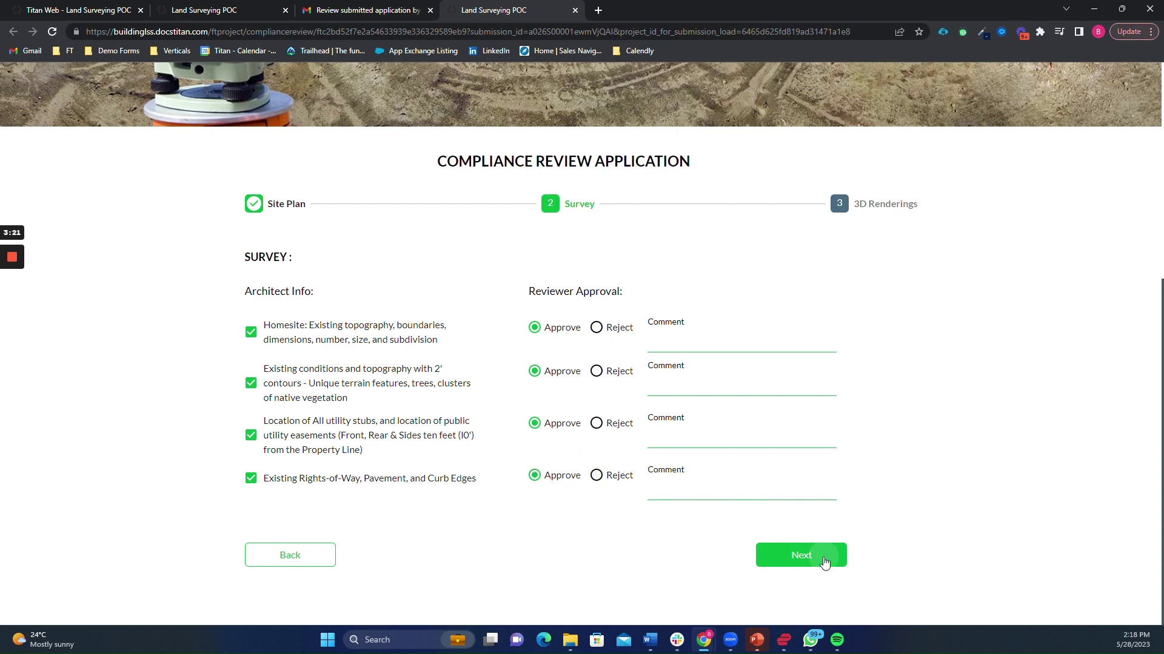
click(819, 558)
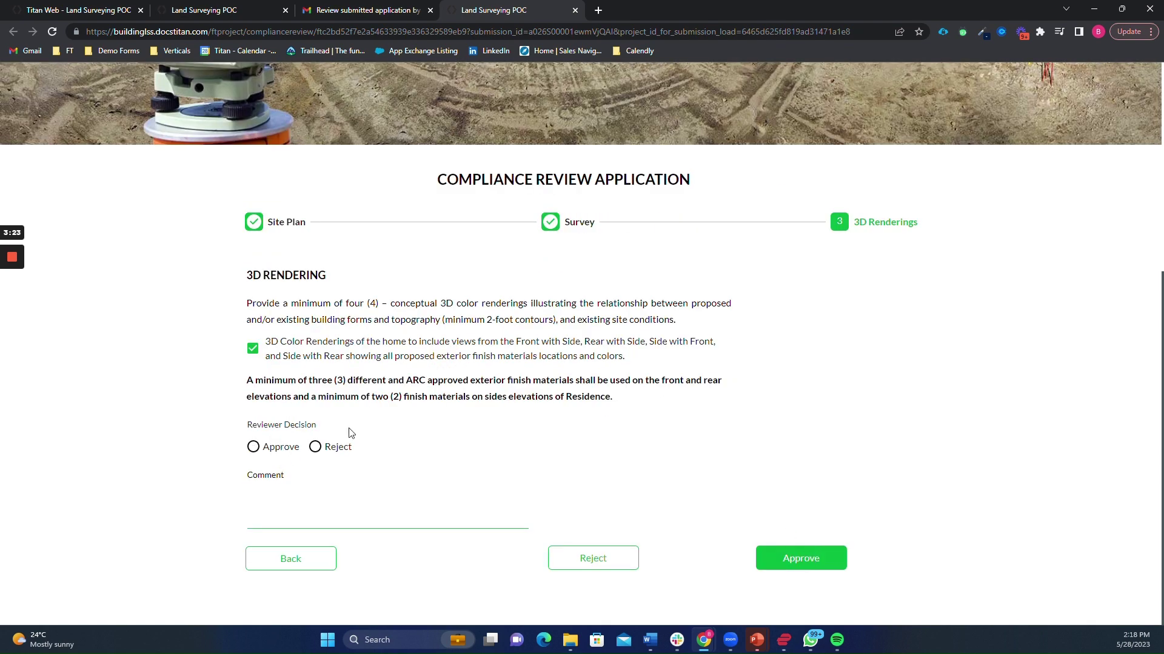
click(291, 453)
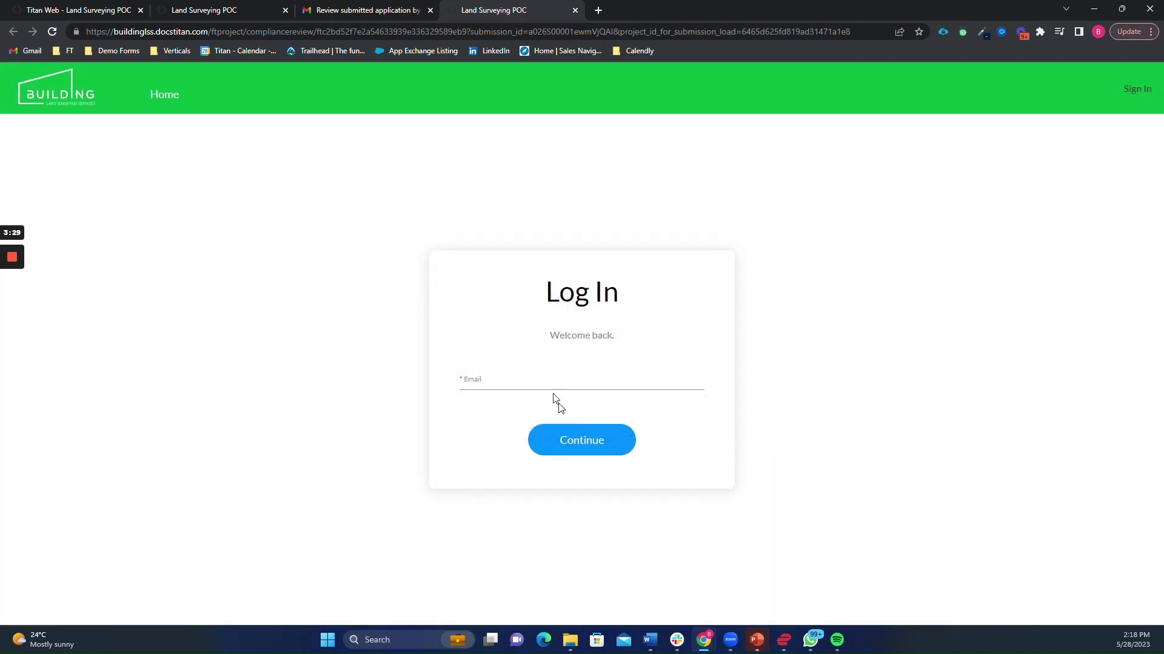
- Open Reviewer 1's 'Application Review' email in the Gmail inbox and follow its link
click(400, 8)
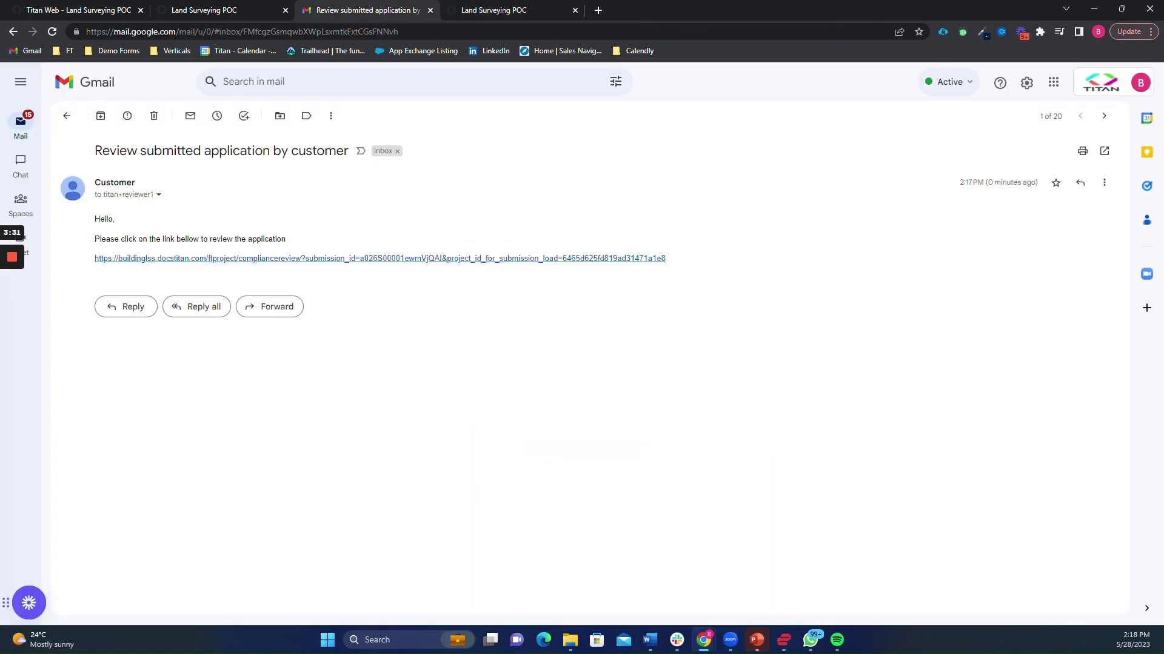
click(20, 123)
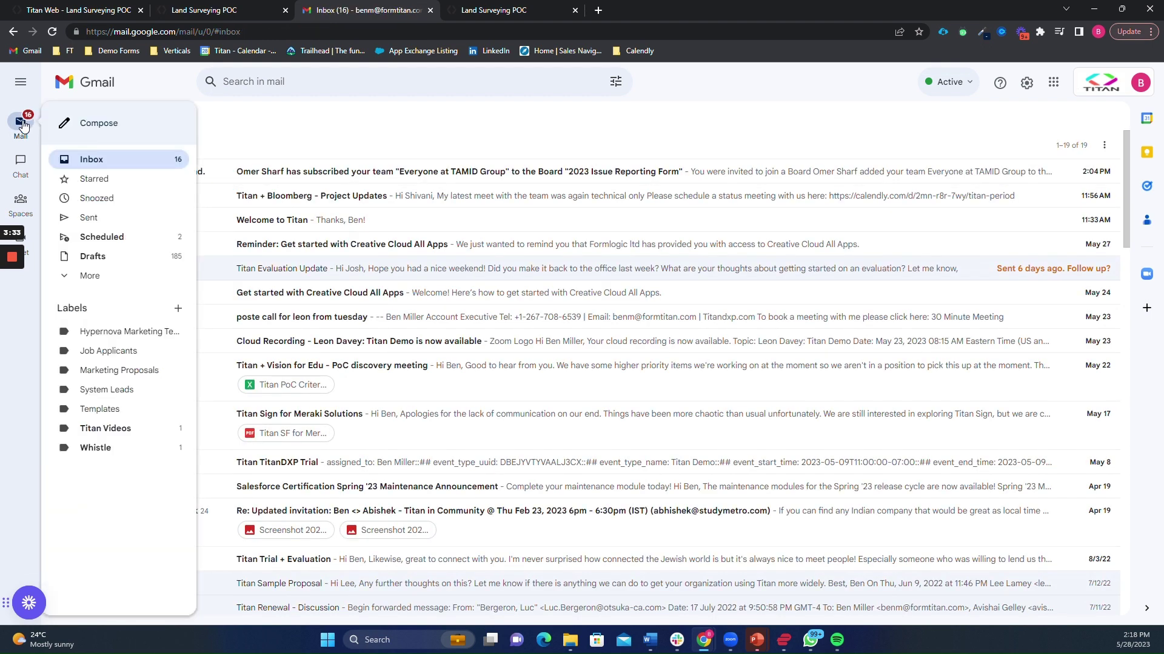
click(313, 176)
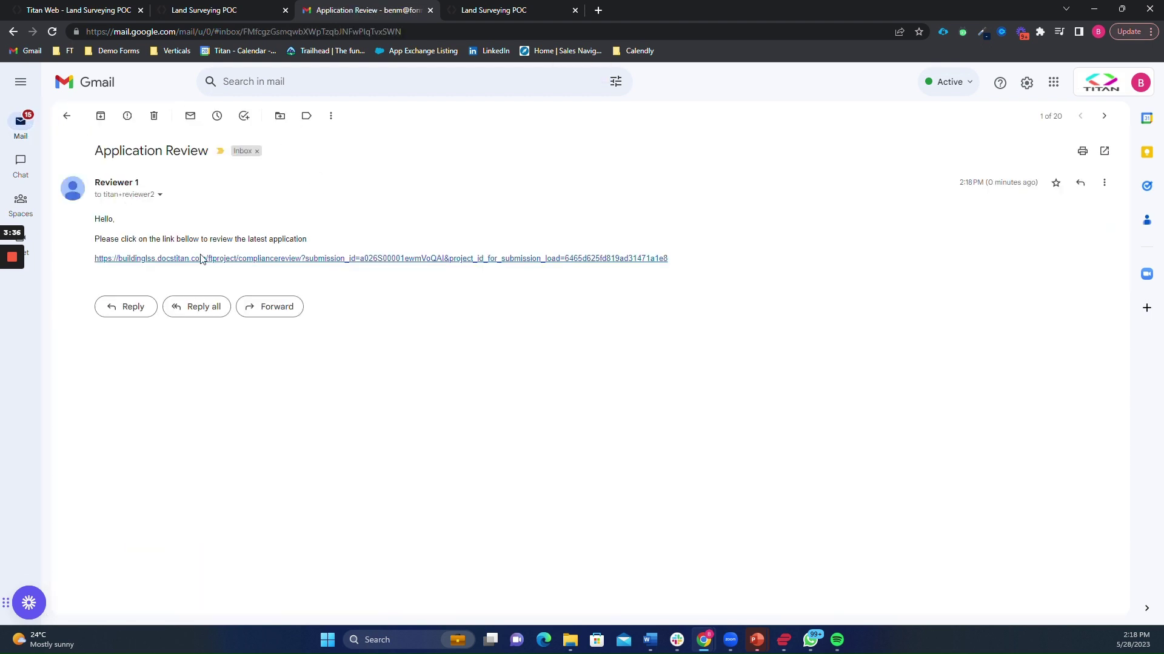
click(246, 260)
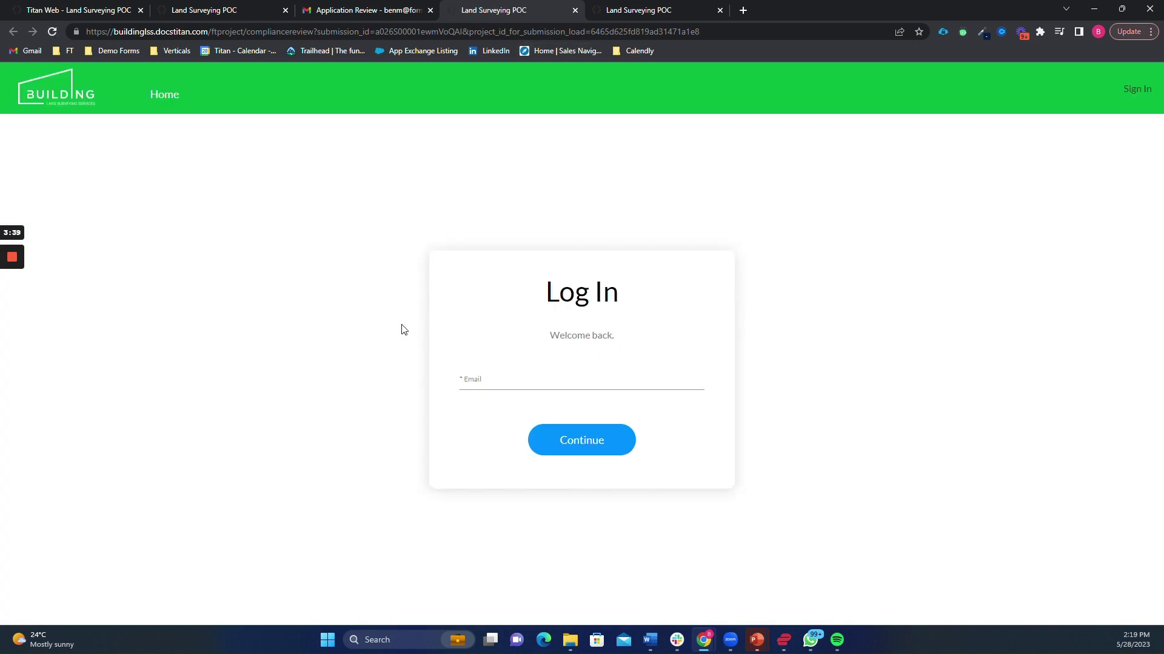
- Sign in with the second reviewer's e-mail address
click(582, 381)
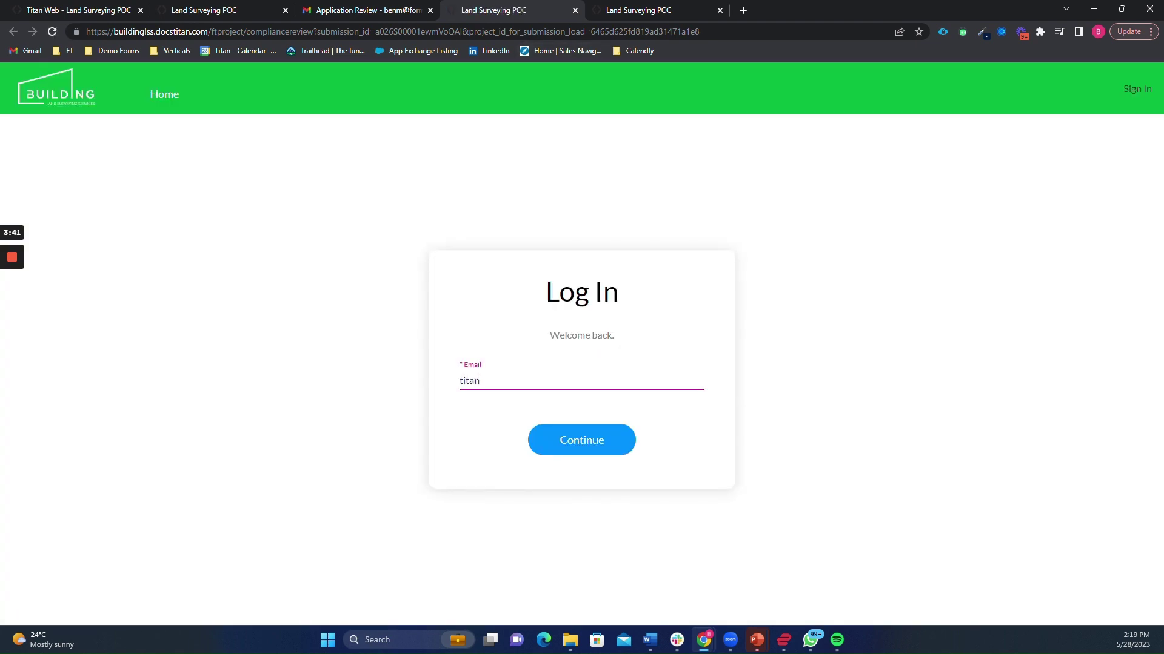
key(Return)
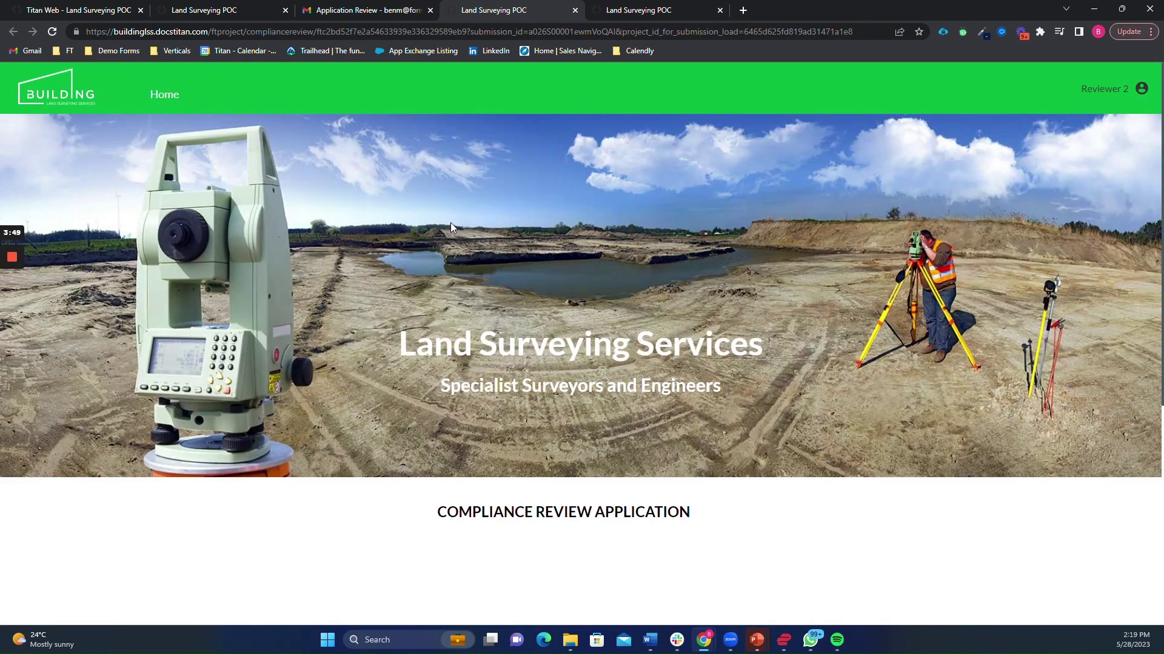
- Toggle Exterior Area to Reject and back to Approve, then advance to Survey
scroll(544, 222, down, 5)
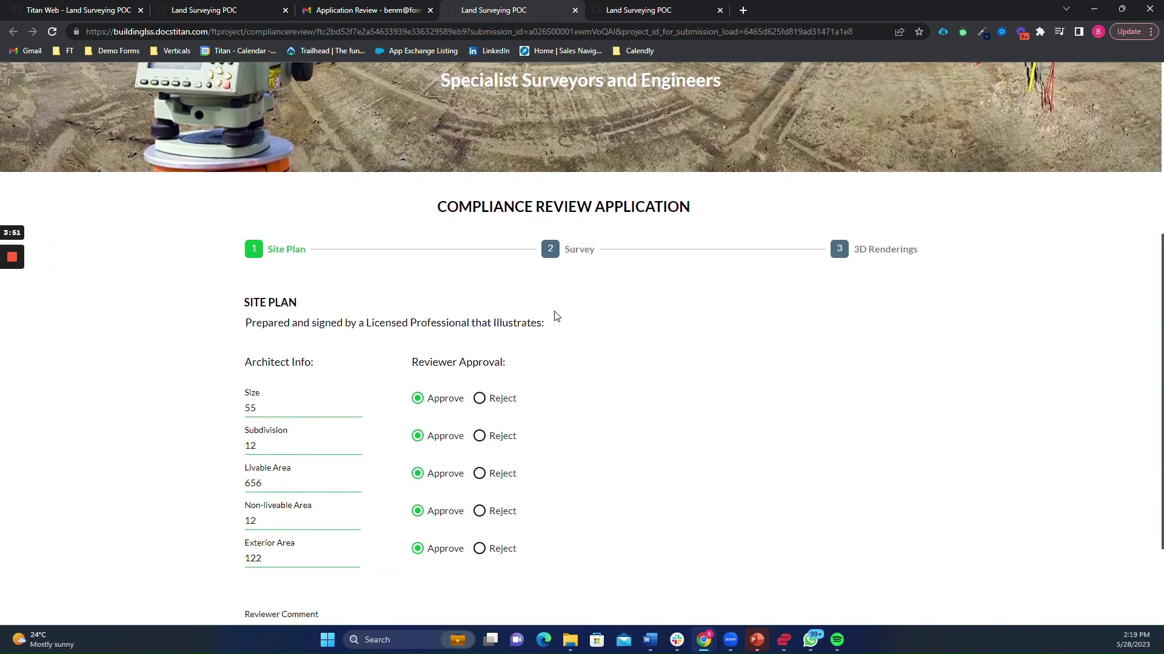
scroll(553, 315, down, 2)
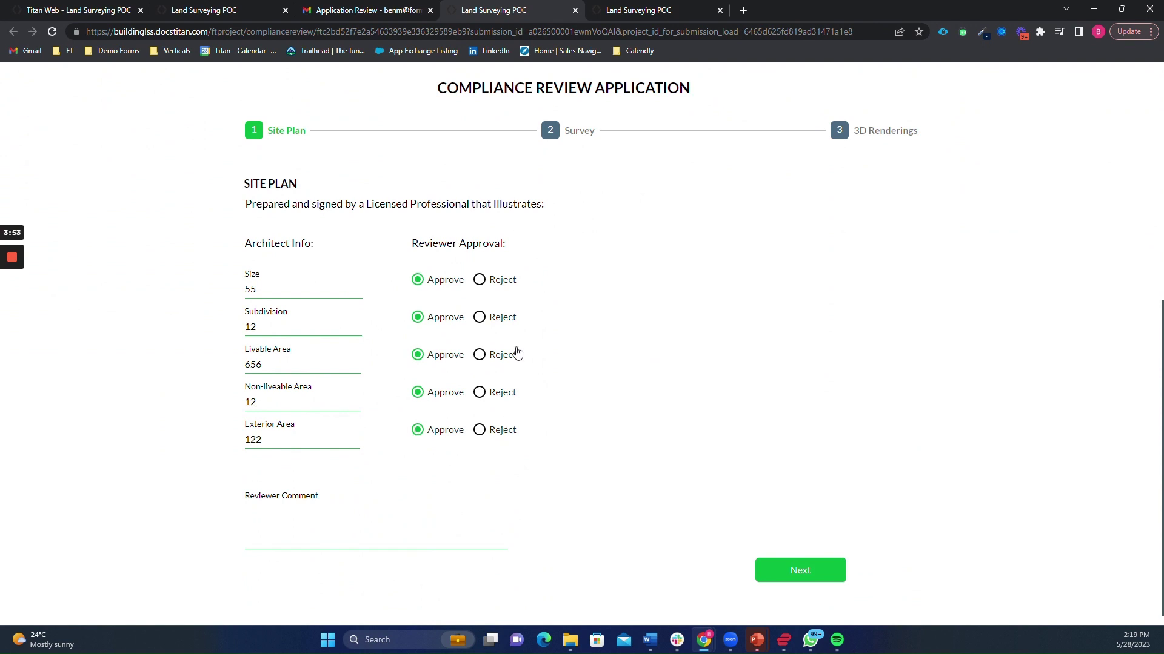
click(479, 430)
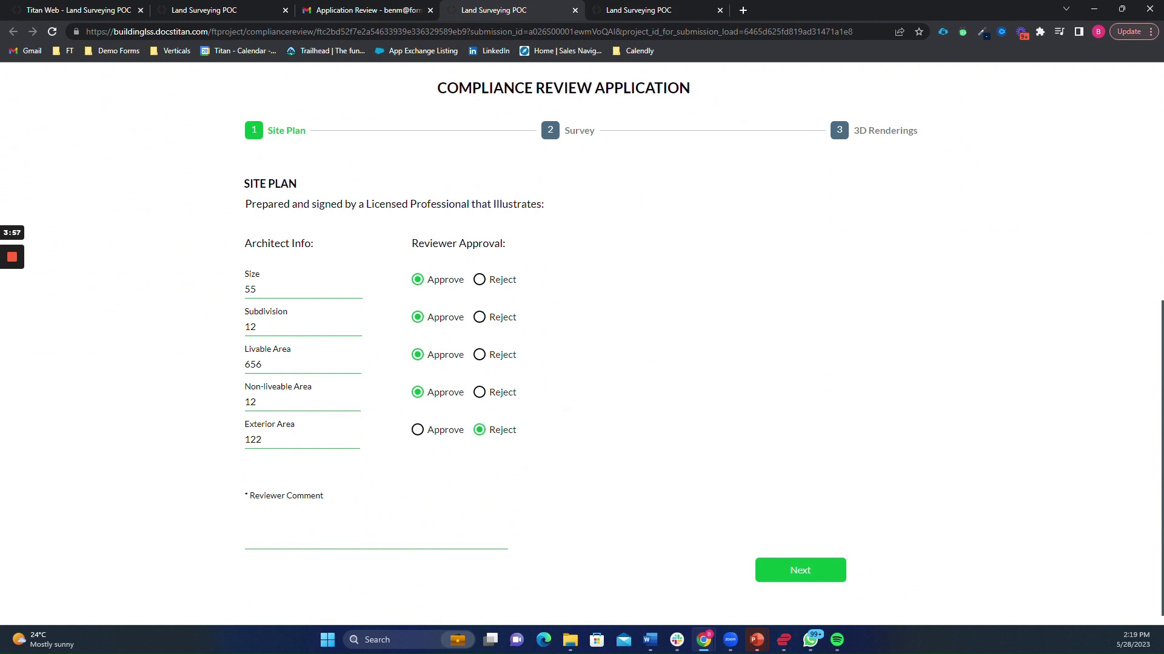
click(447, 428)
click(764, 569)
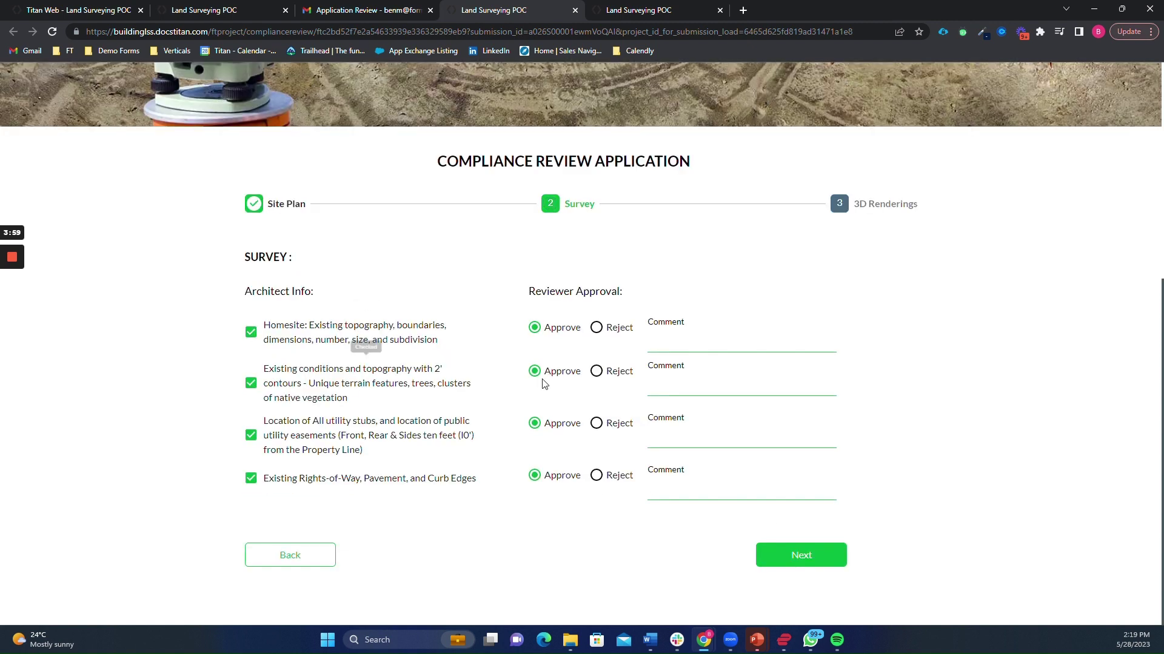
- On 3D Renderings, try Reject with a comment, then set the decision to Approve and submit
click(814, 553)
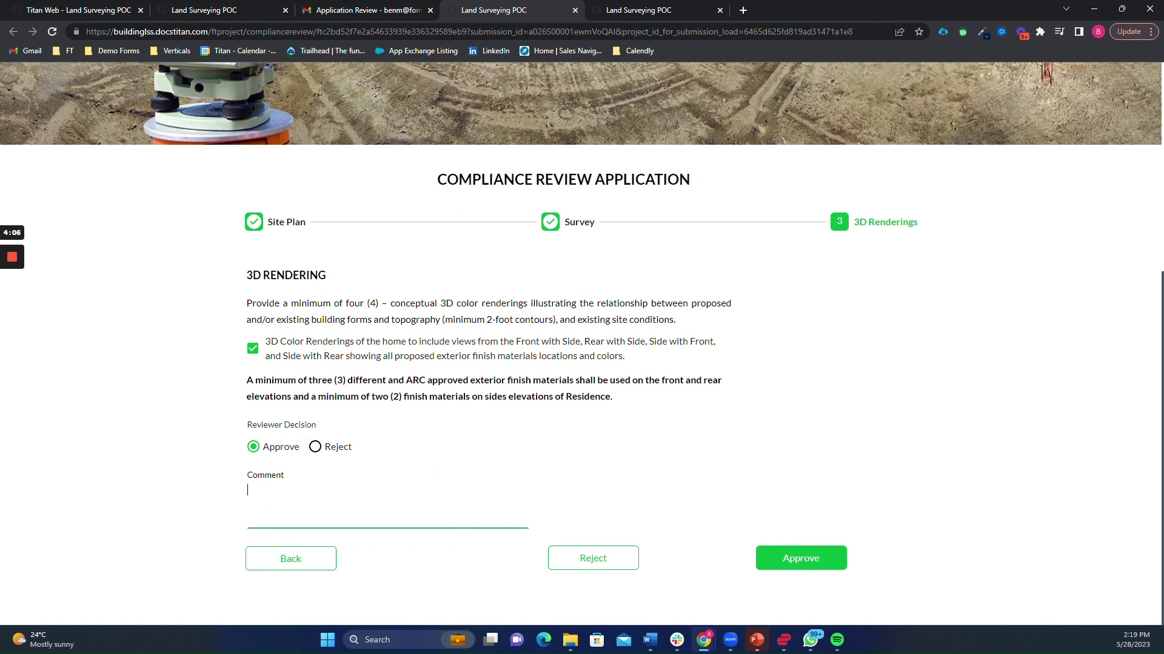
click(334, 448)
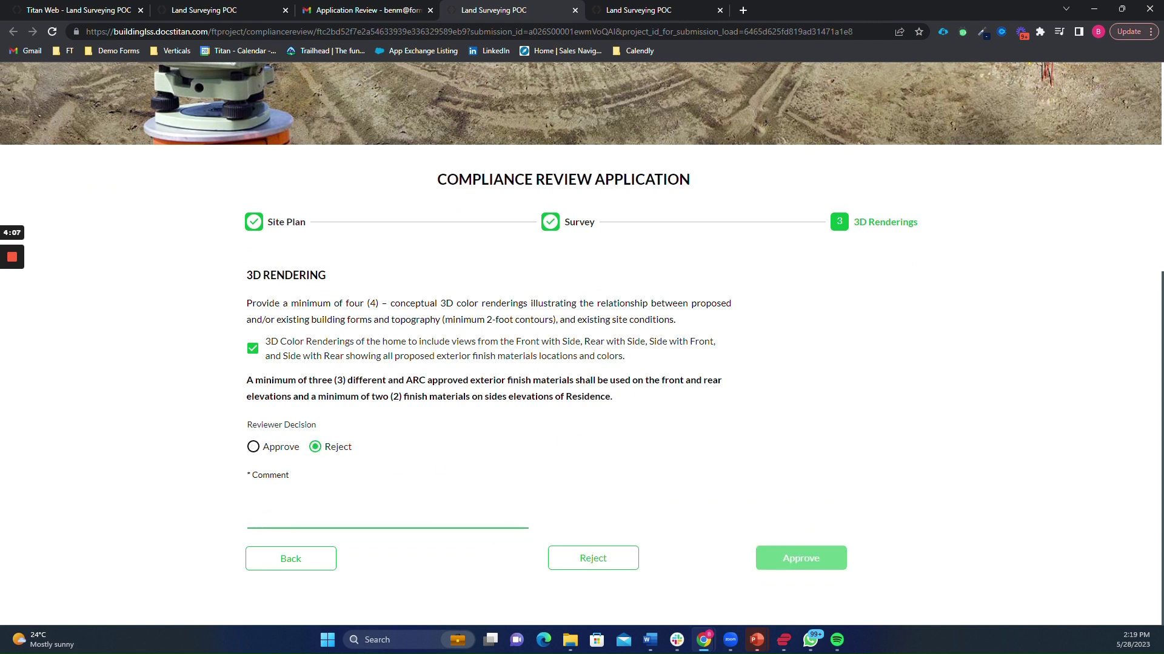
text(dafdasf)
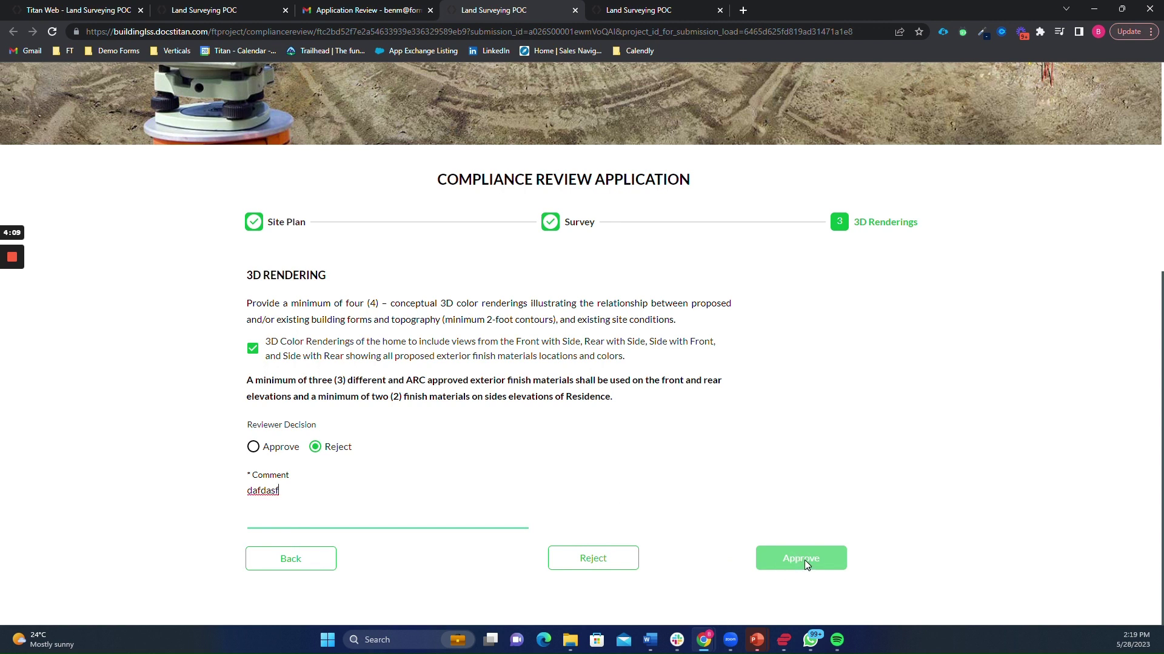
click(804, 560)
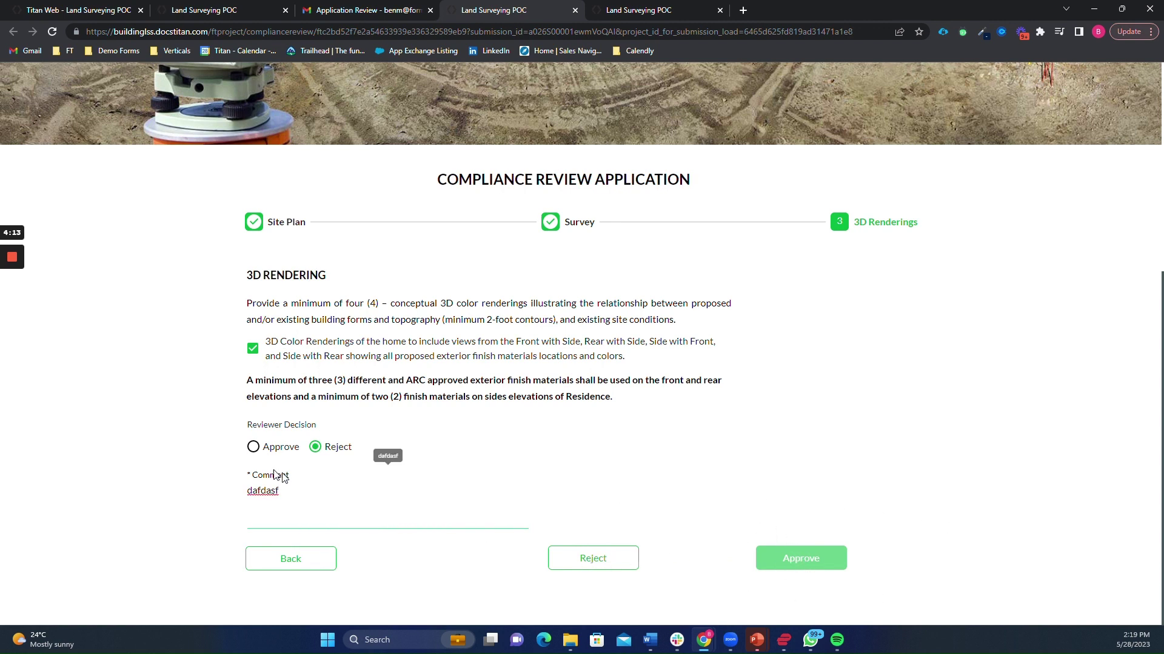
click(274, 451)
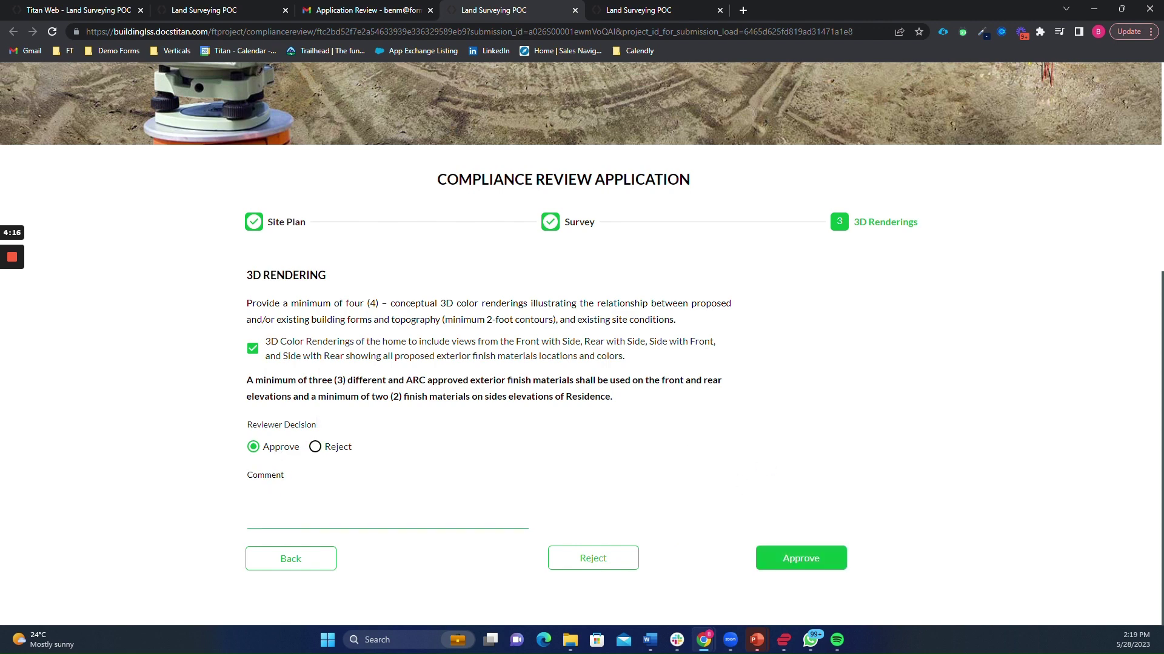
click(840, 565)
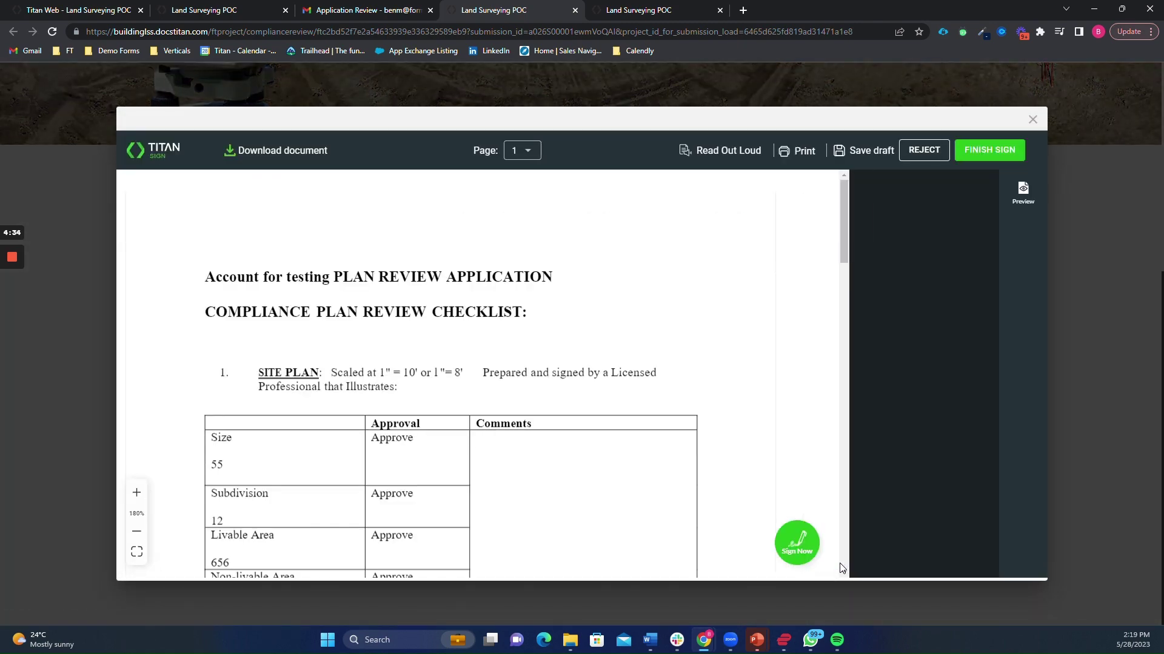
- Draw and apply a signature in the second reviewer's checklist row, then finish signing
scroll(720, 399, up, 15)
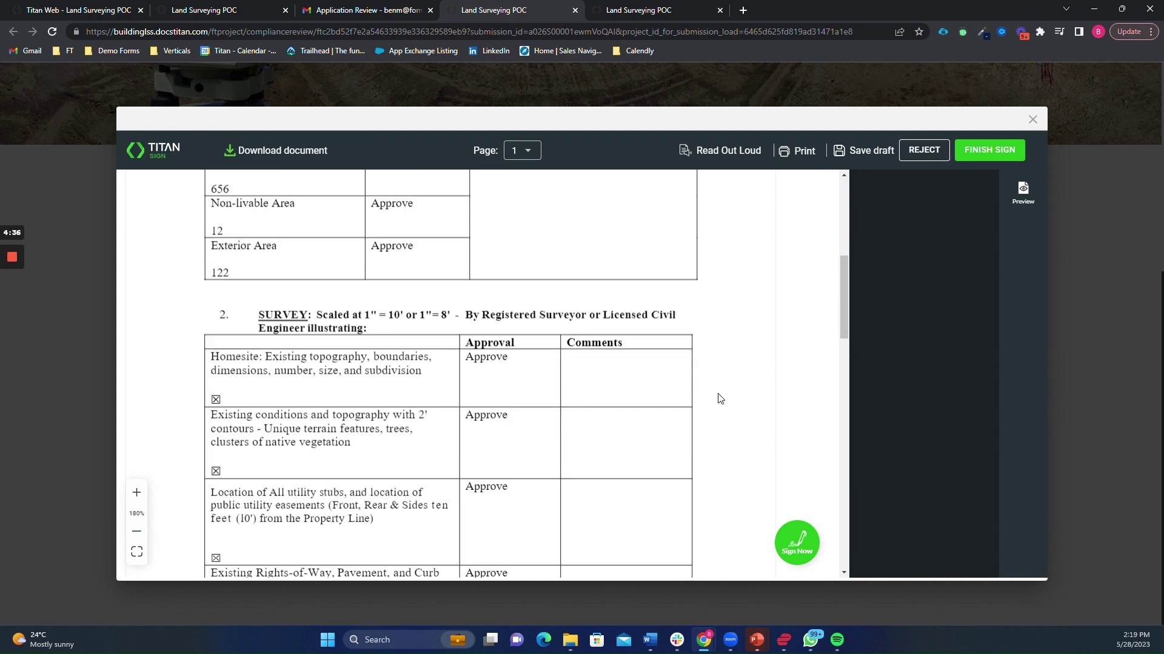
scroll(383, 369, down, 2)
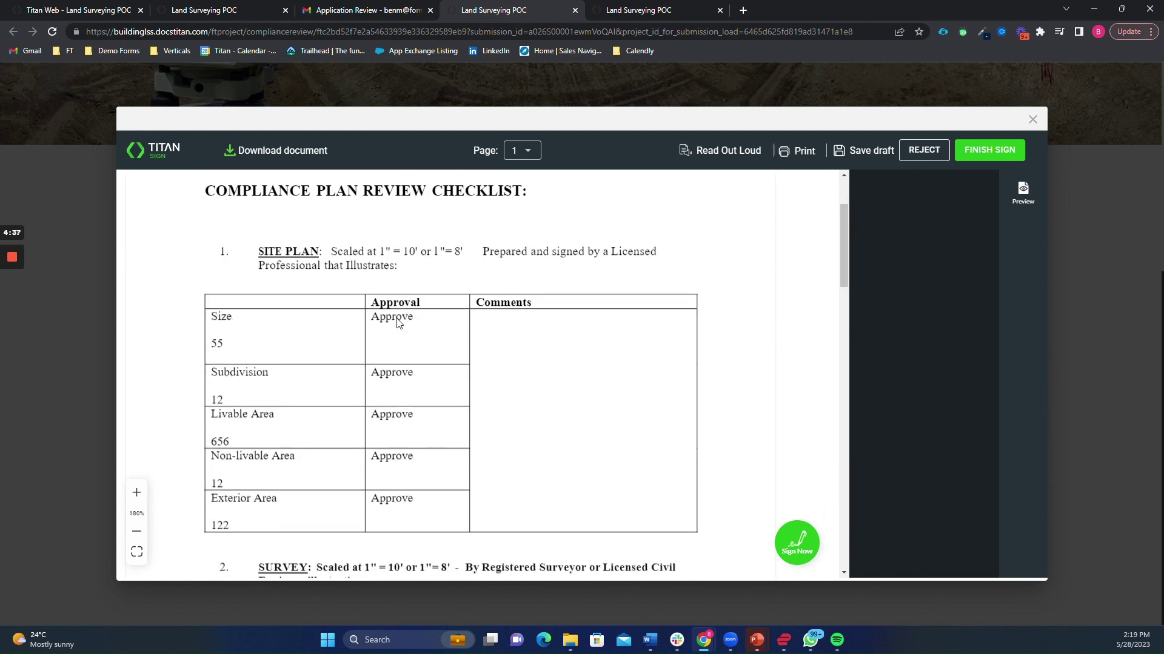
scroll(556, 394, down, 15)
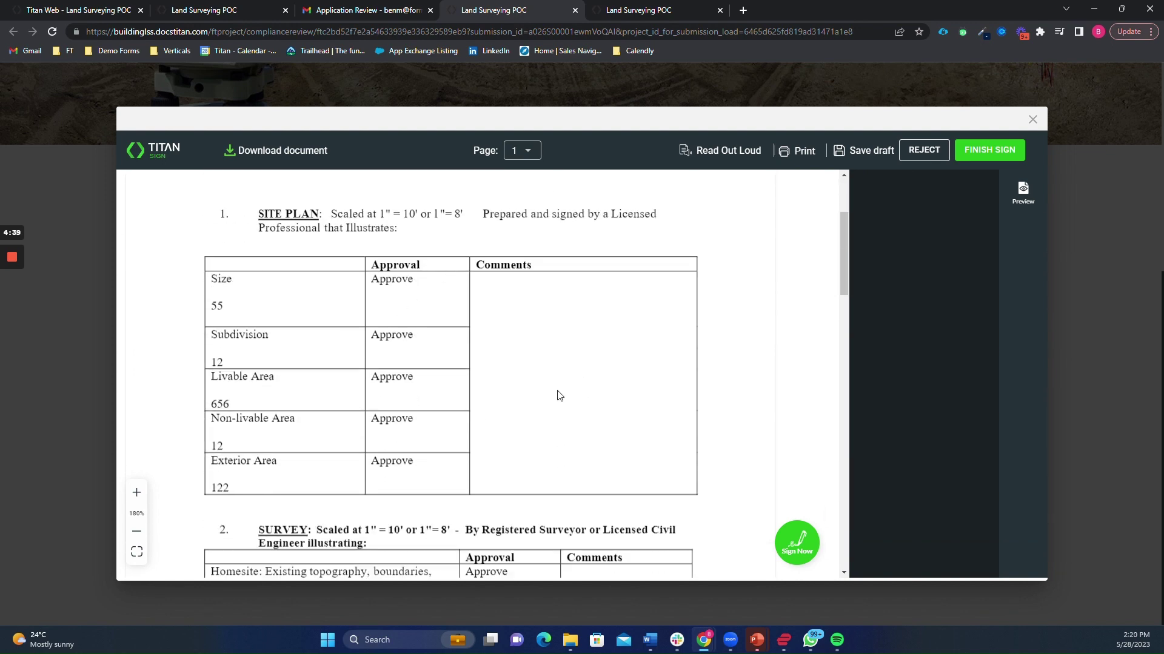
scroll(508, 382, down, 5)
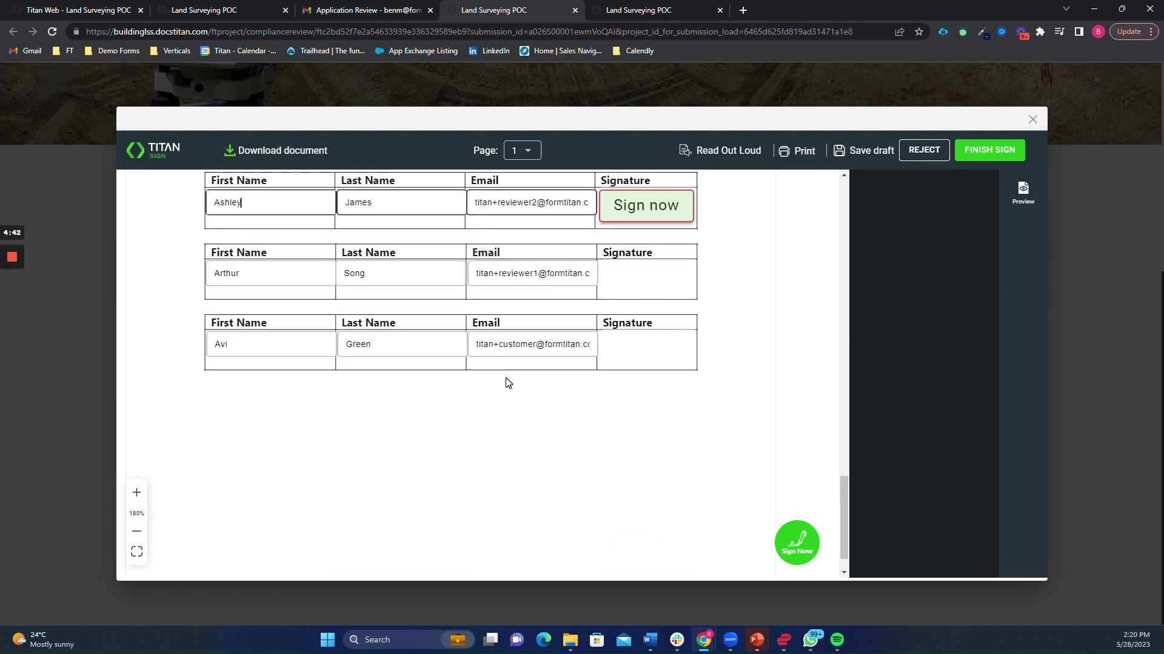
scroll(576, 351, up, 2)
click(632, 325)
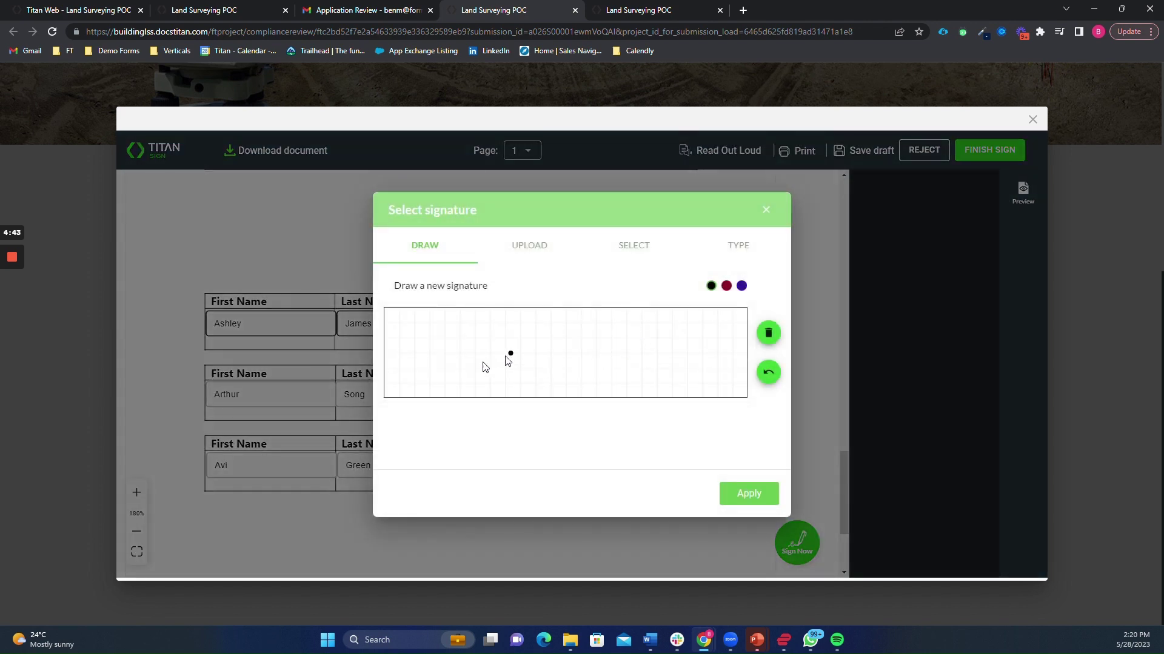
mouse_move(489, 355)
mouse_down()
mouse_move(436, 361)
mouse_move(515, 360)
mouse_up()
click(523, 368)
click(755, 496)
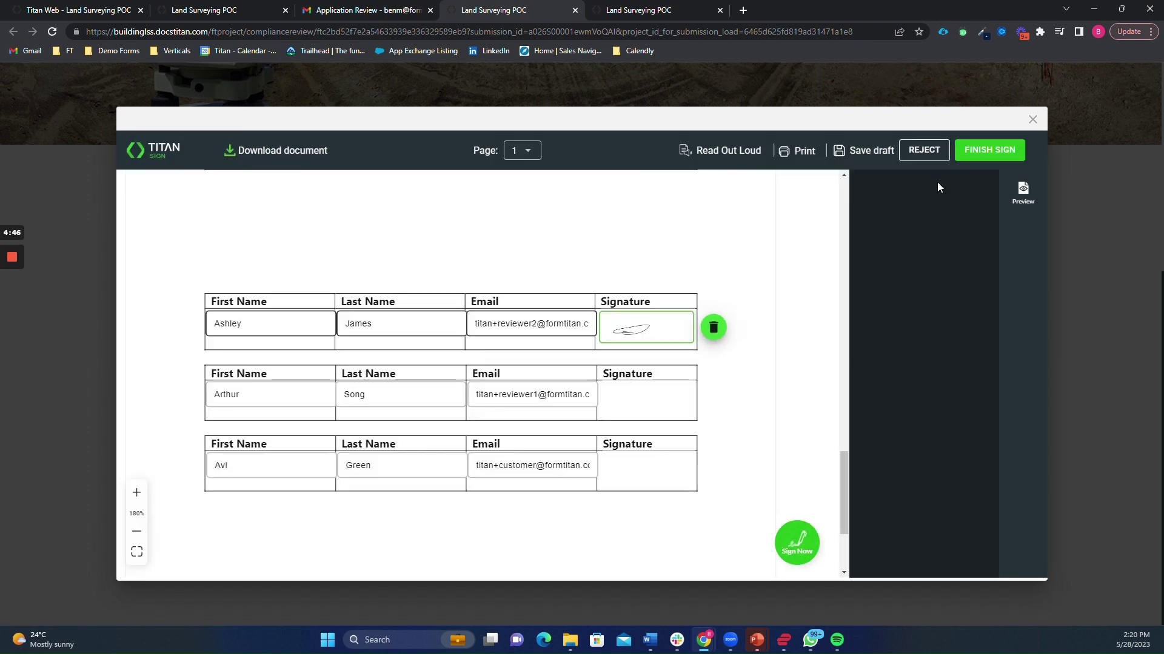
click(984, 150)
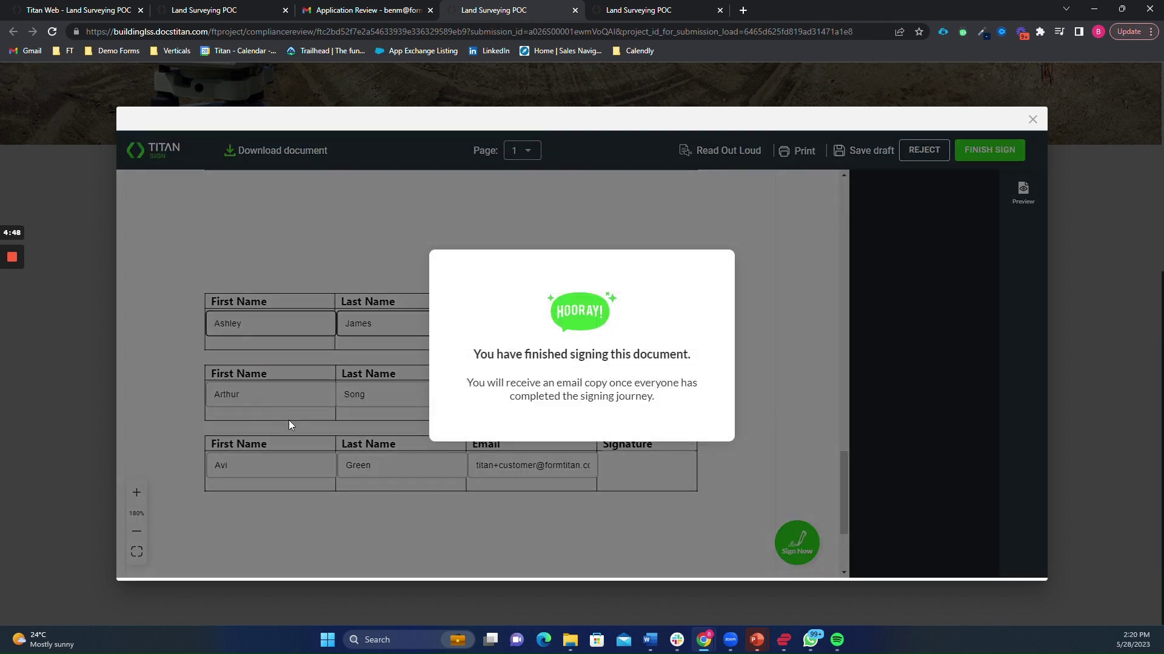